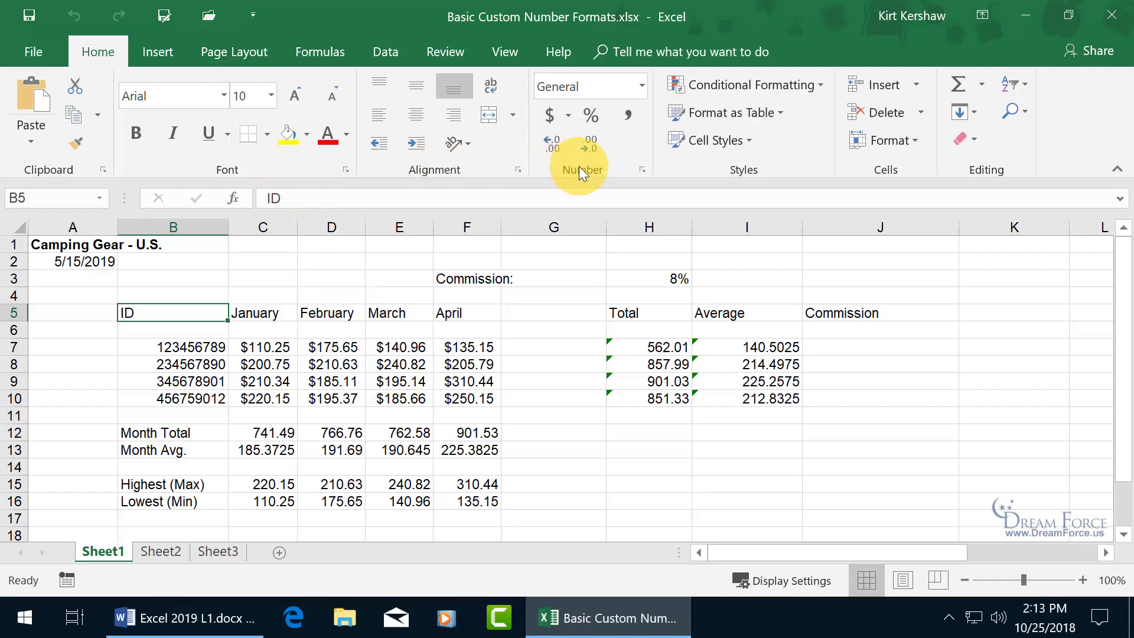
Step: Check the current number formats of the ID in B7 and January's first Currency value
click(643, 88)
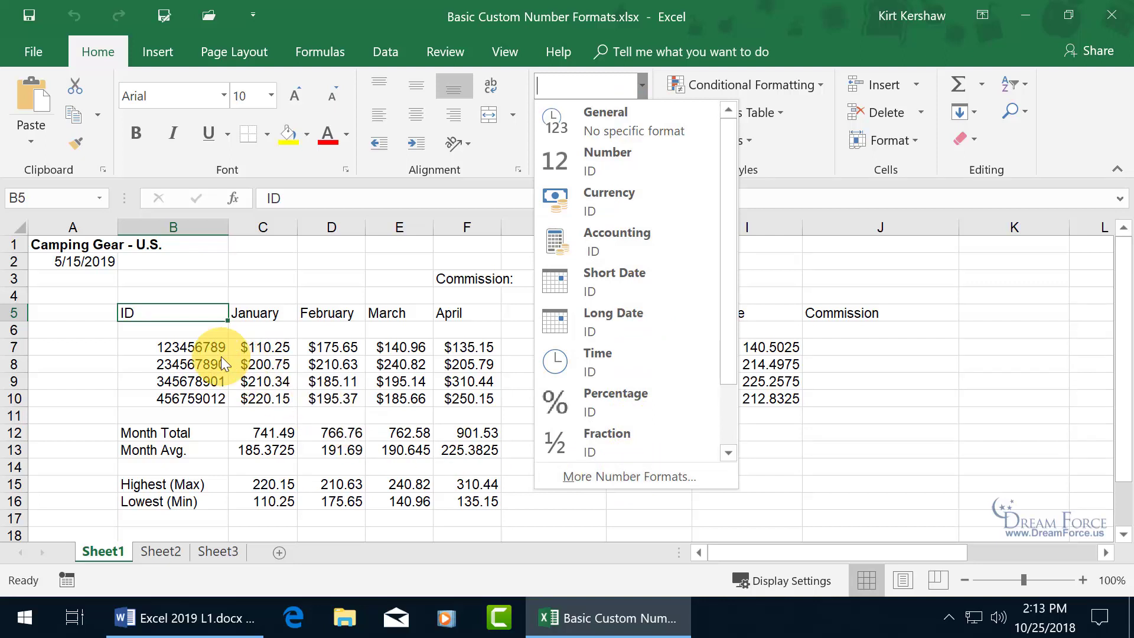
click(189, 362)
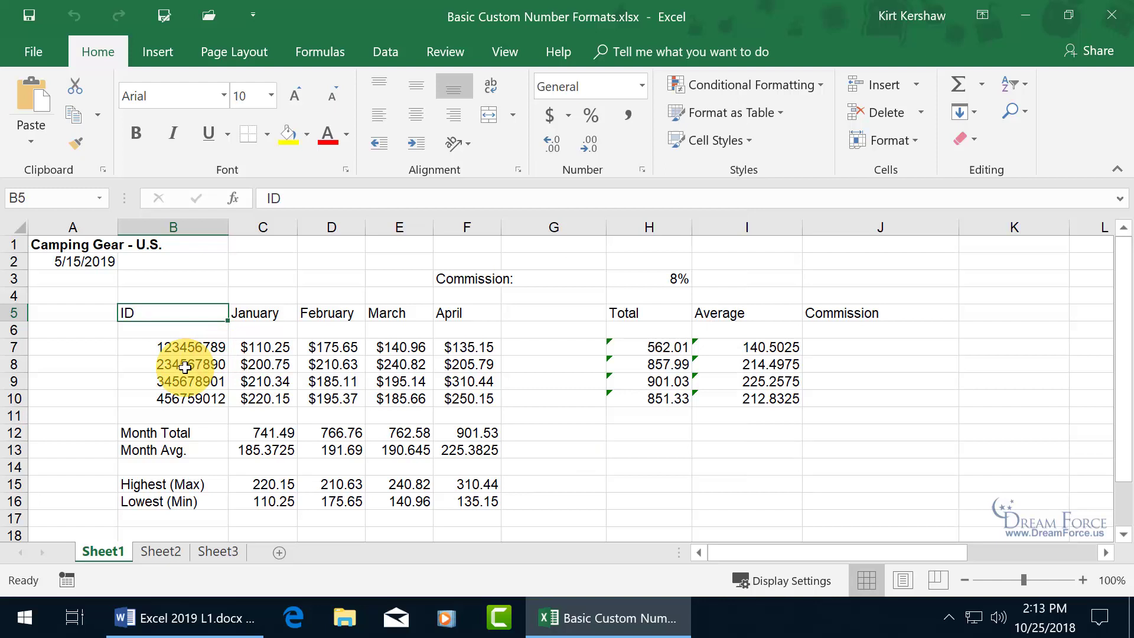
drag(188, 348, 180, 401)
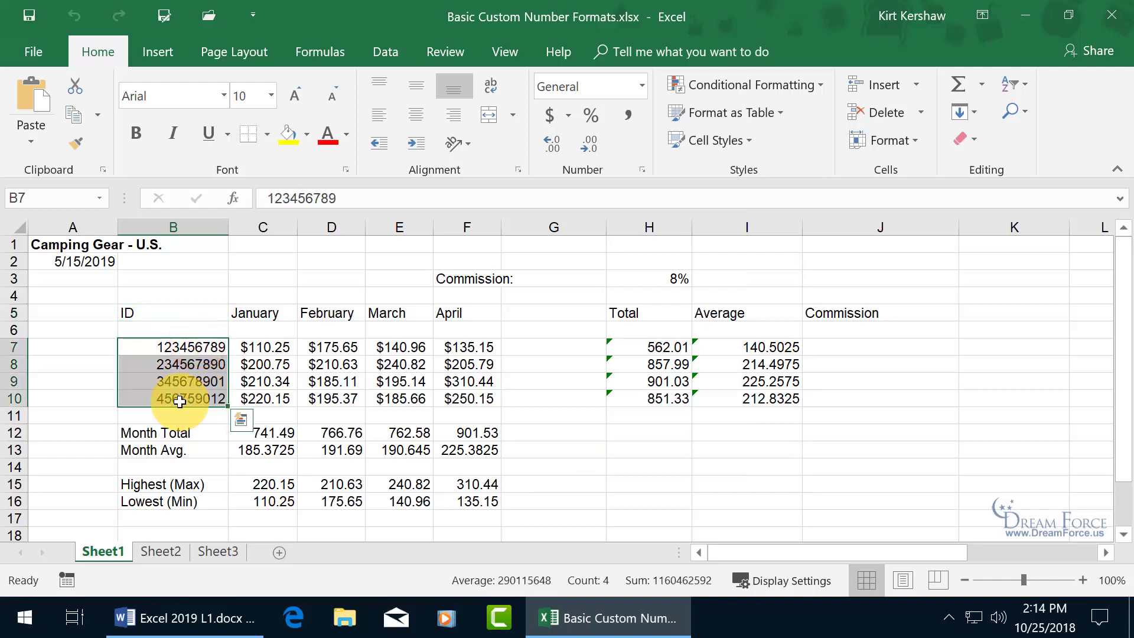
click(157, 349)
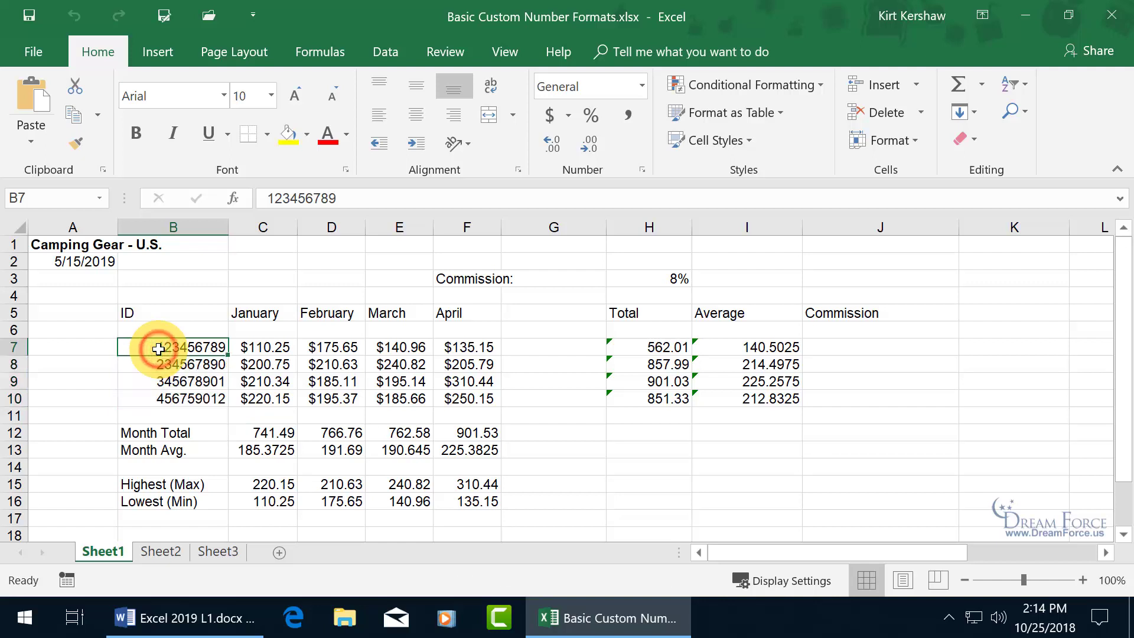
click(262, 353)
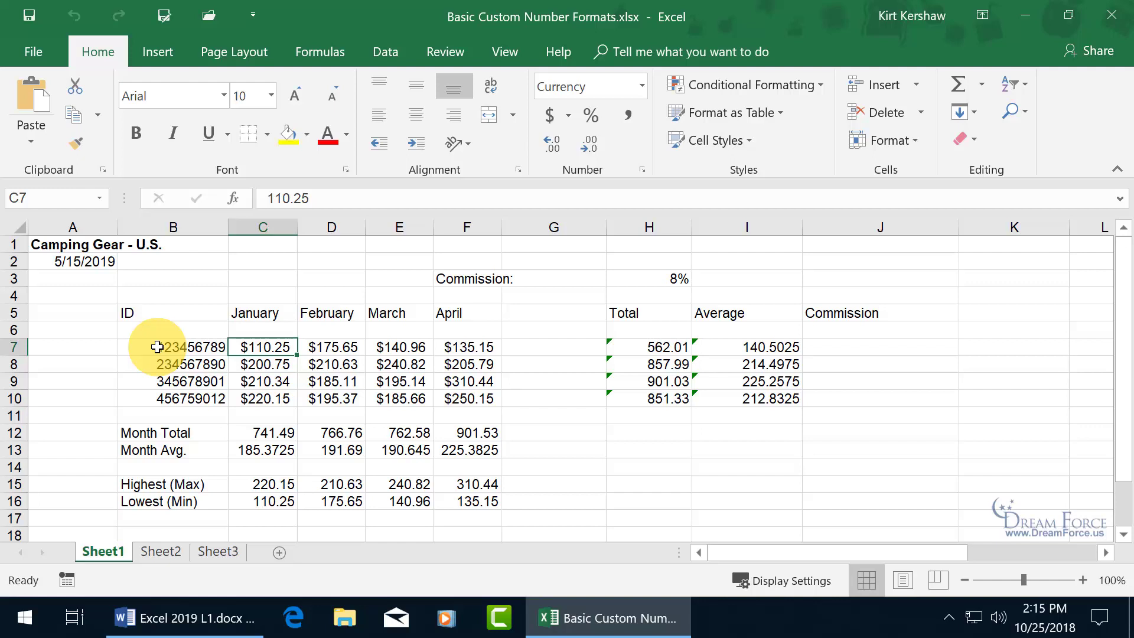
Step: Select the IDs in B7:B10 and bring up their Format Cells dialog, moved to reveal the sheet
drag(157, 347, 163, 390)
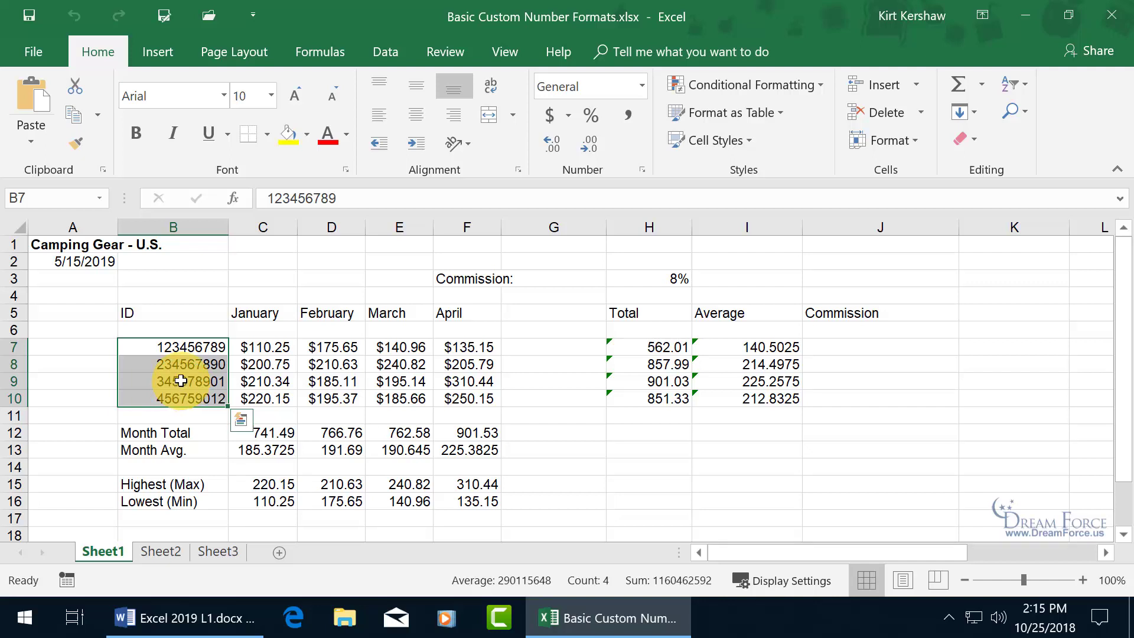
right_click(181, 380)
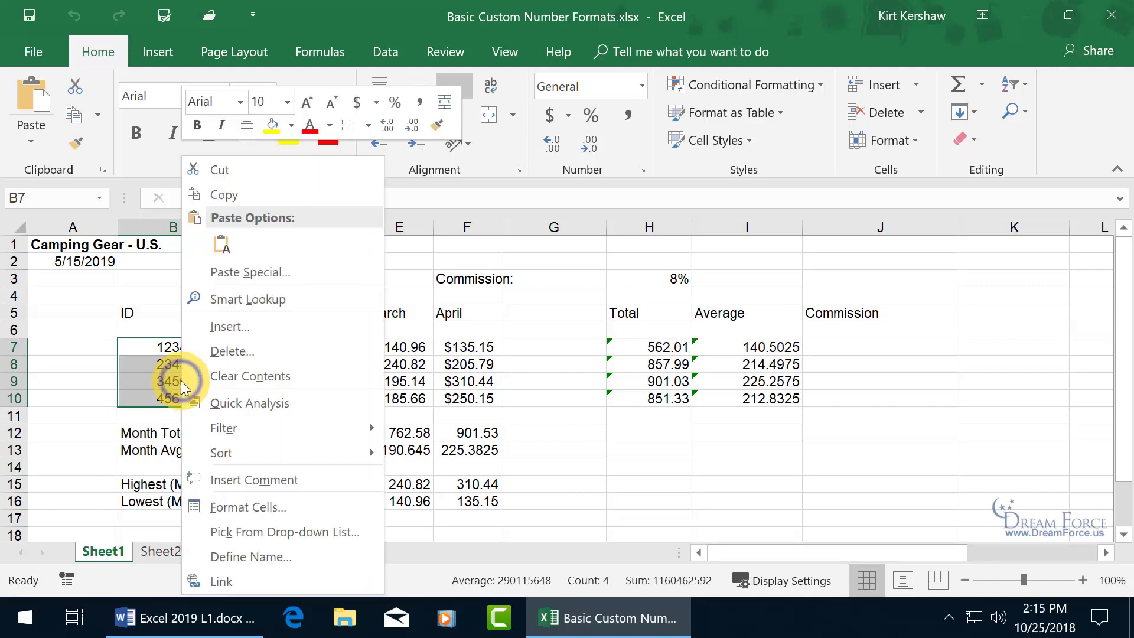
click(246, 505)
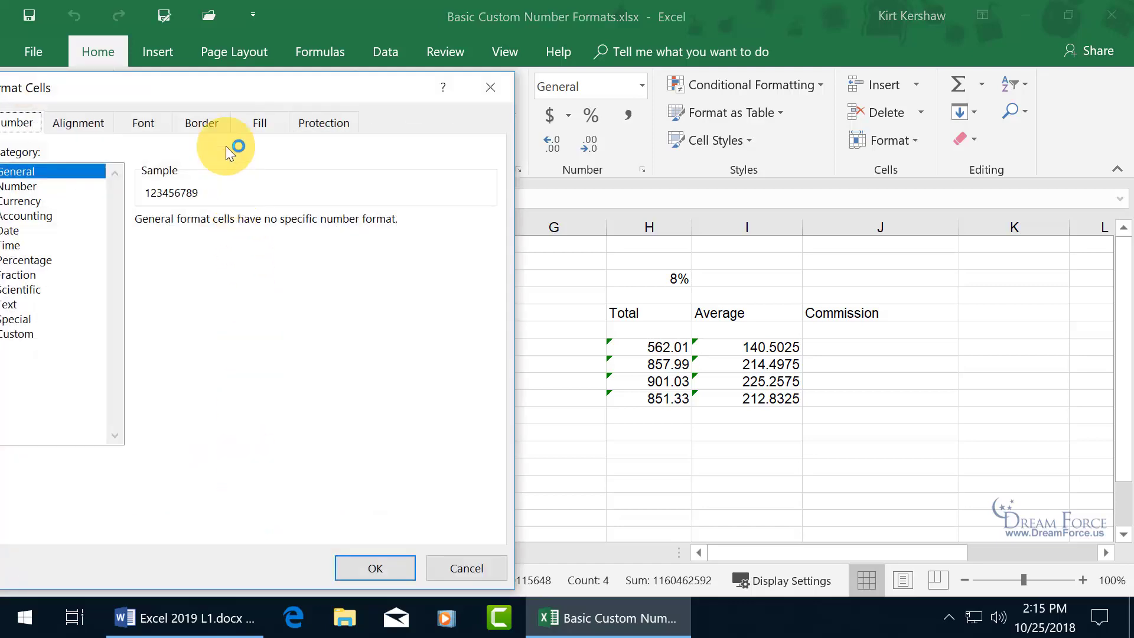
drag(213, 87, 458, 51)
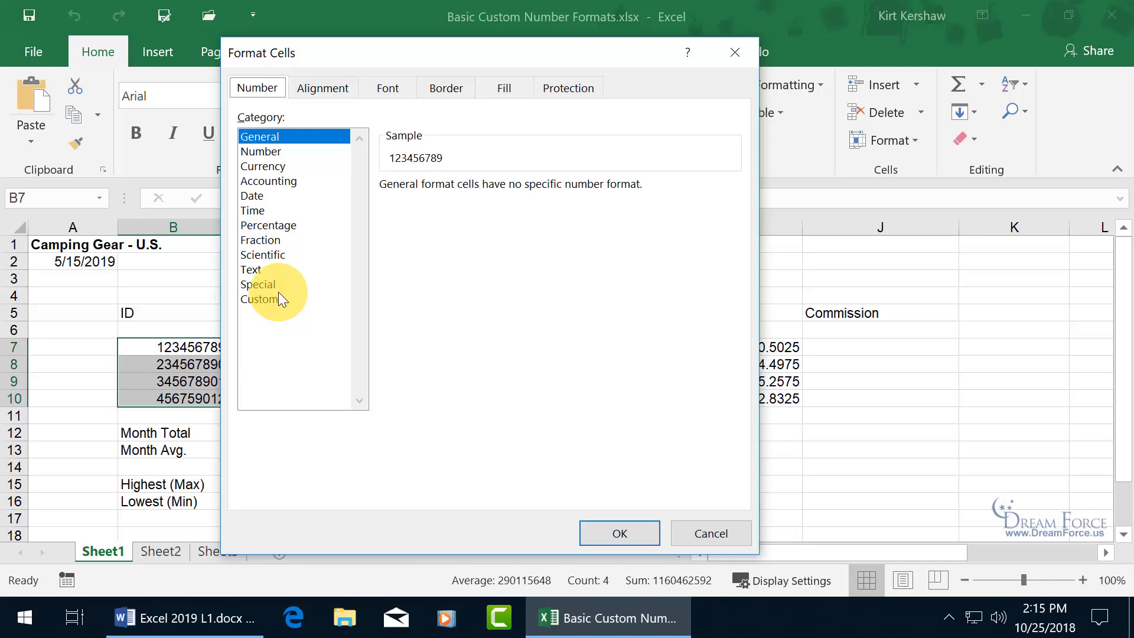
Step: Pick the Special category's Social Security Number format, previewing 123-45-6789
click(263, 284)
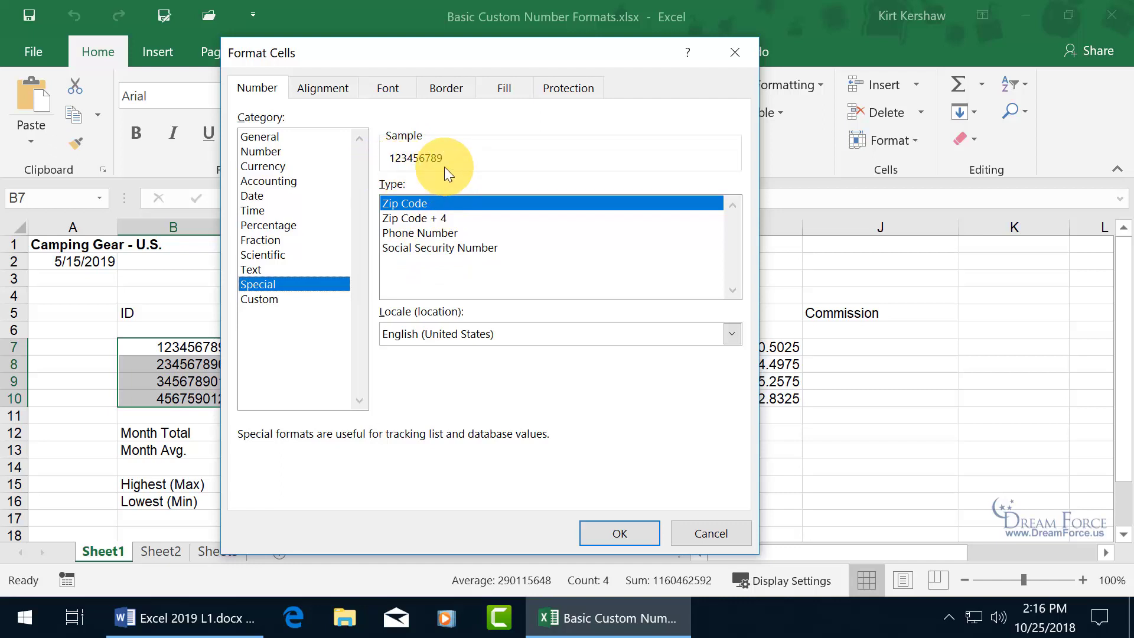
click(428, 248)
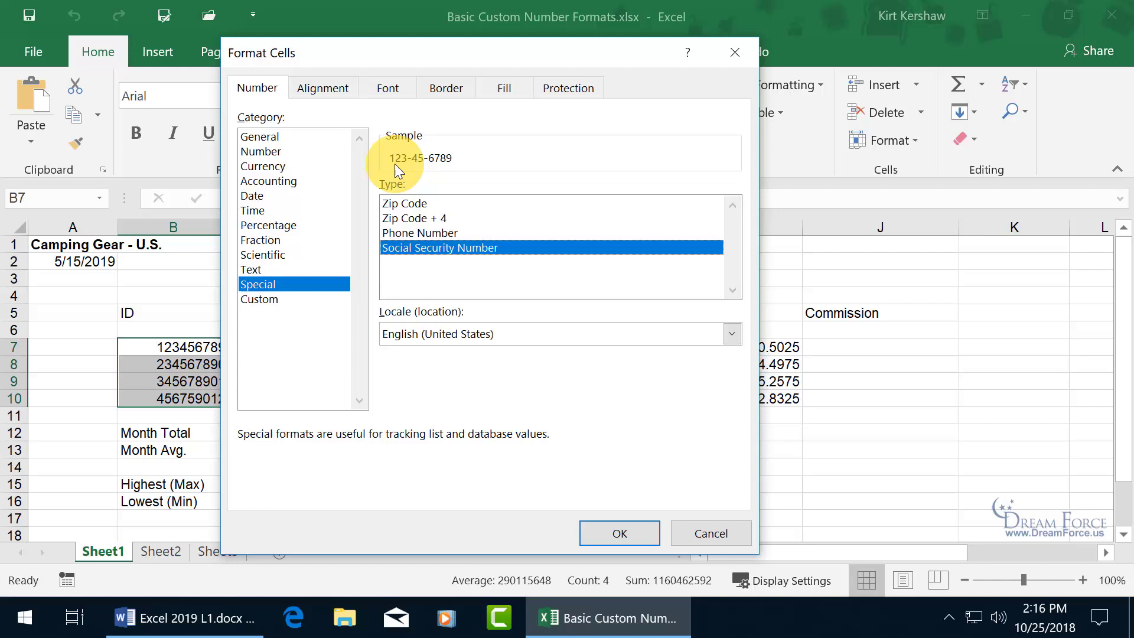
Step: Apply a custom "SS" 000-00-0000 format to B7:B10, showing e.g. SS 123-45-6789
click(268, 298)
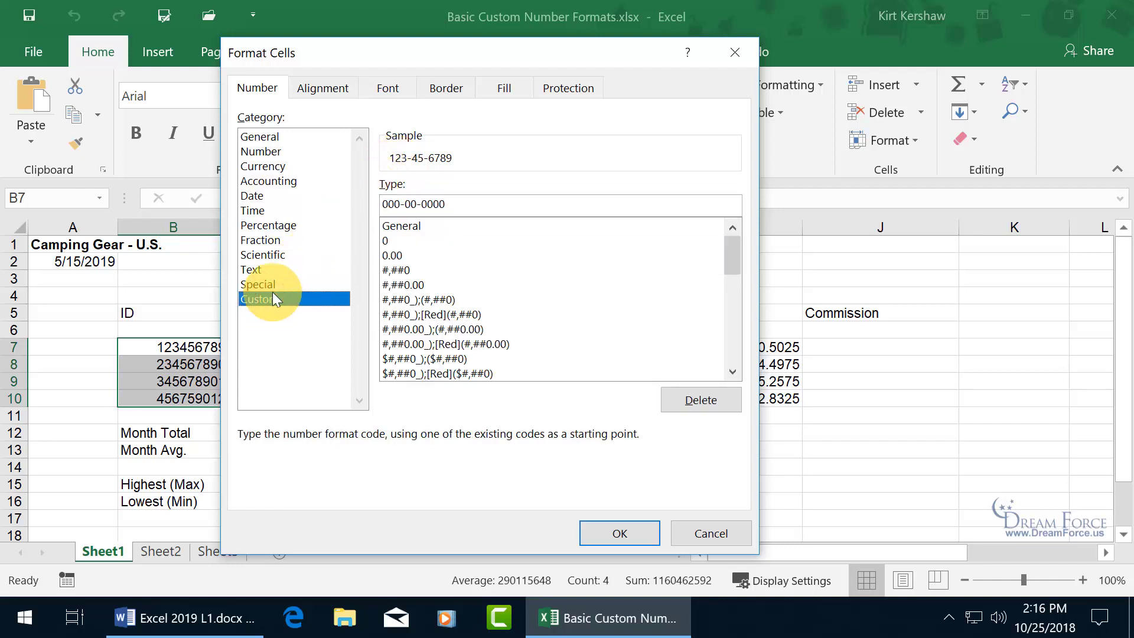
click(386, 205)
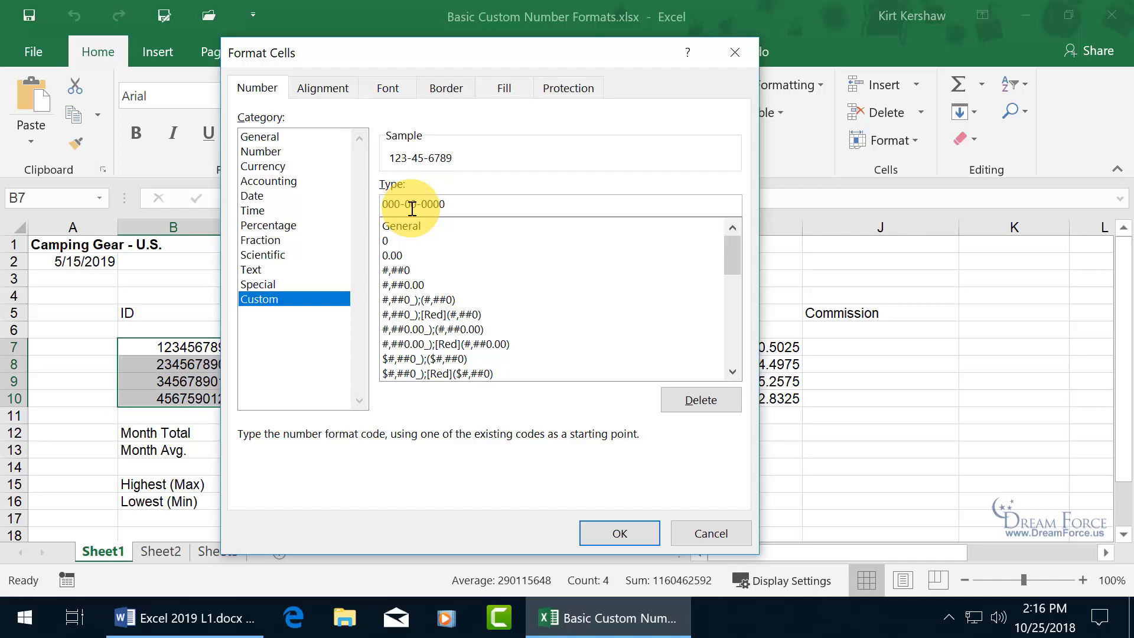
text("SS")
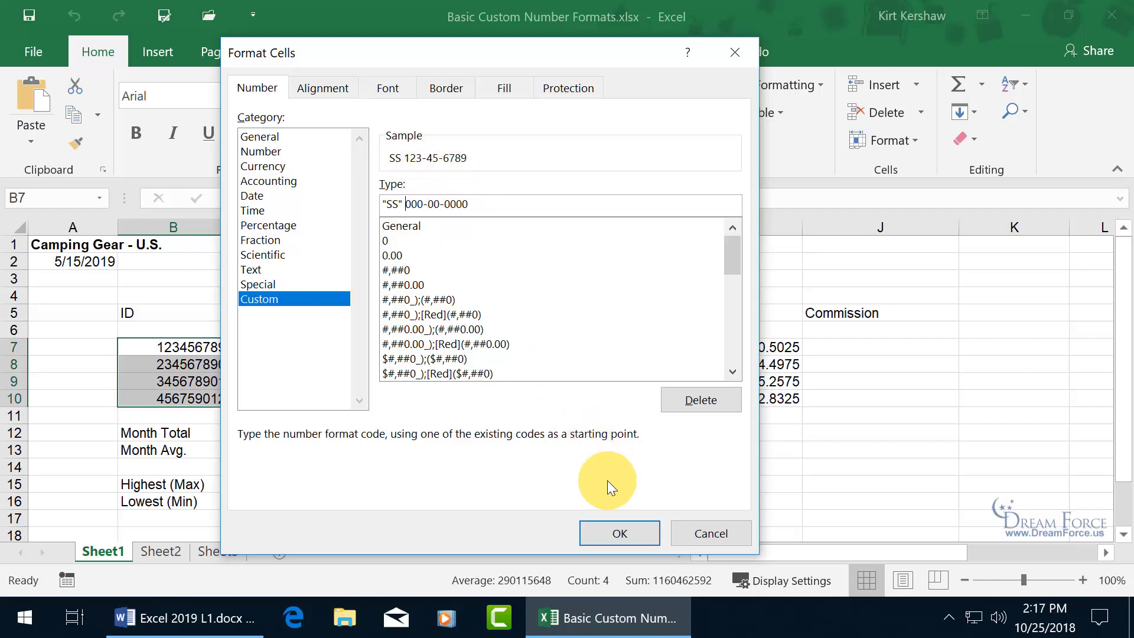
click(619, 533)
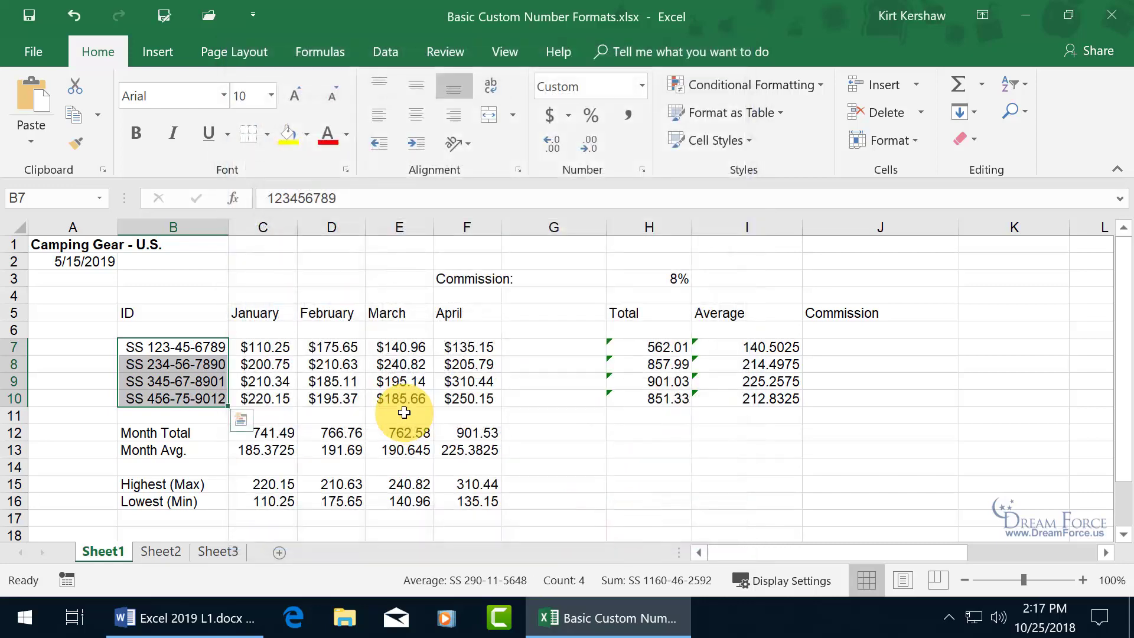
click(169, 417)
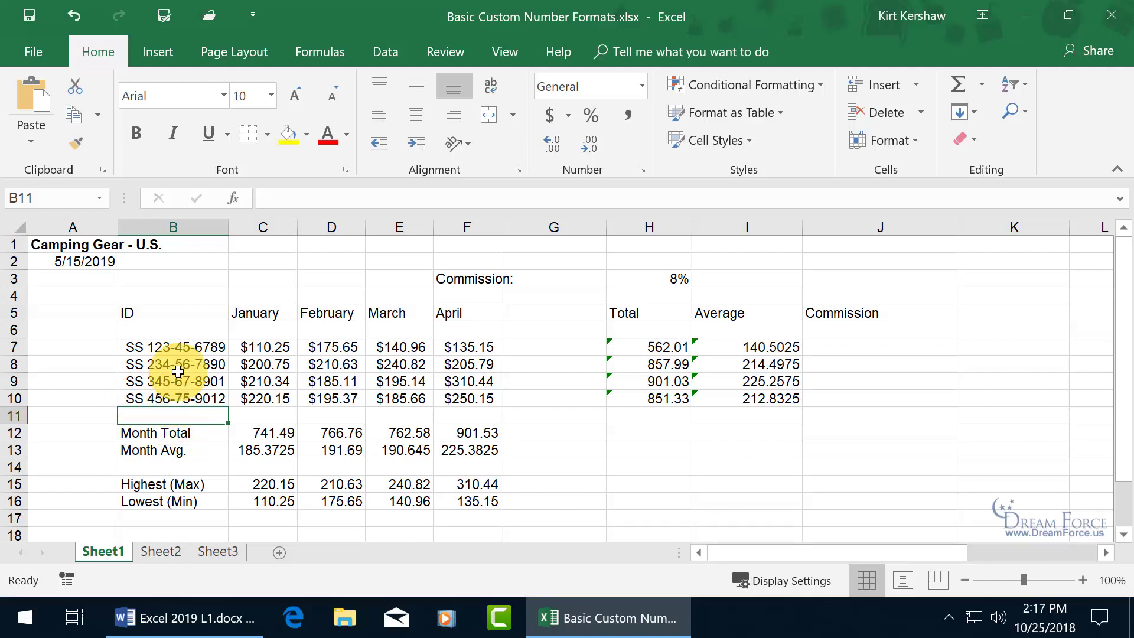
click(185, 347)
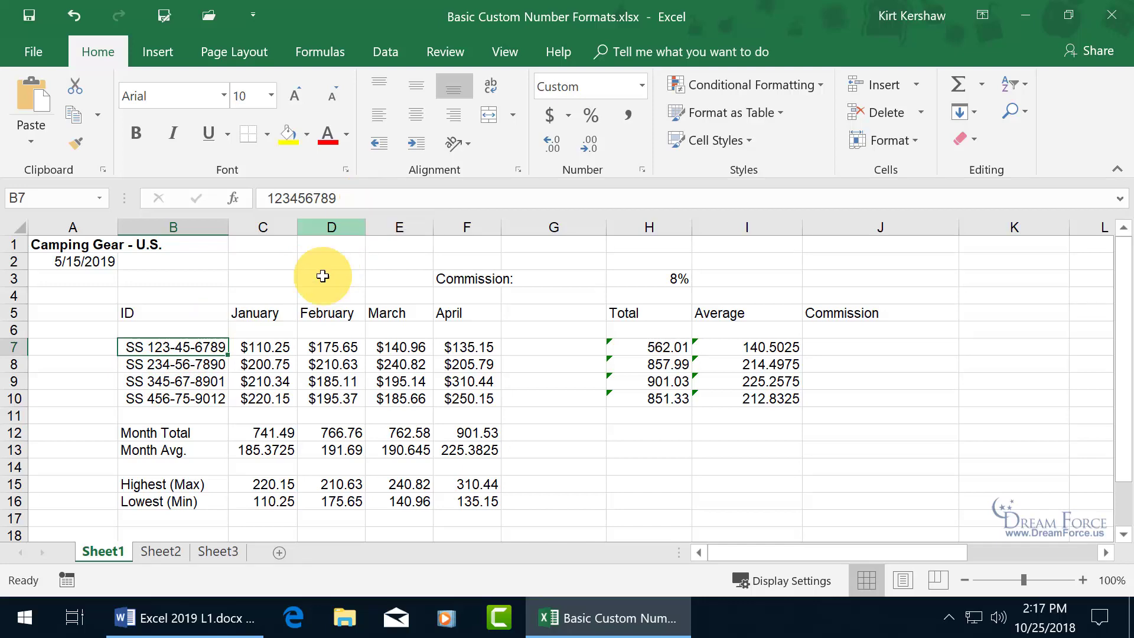
scroll(295, 361, down, 1)
click(195, 486)
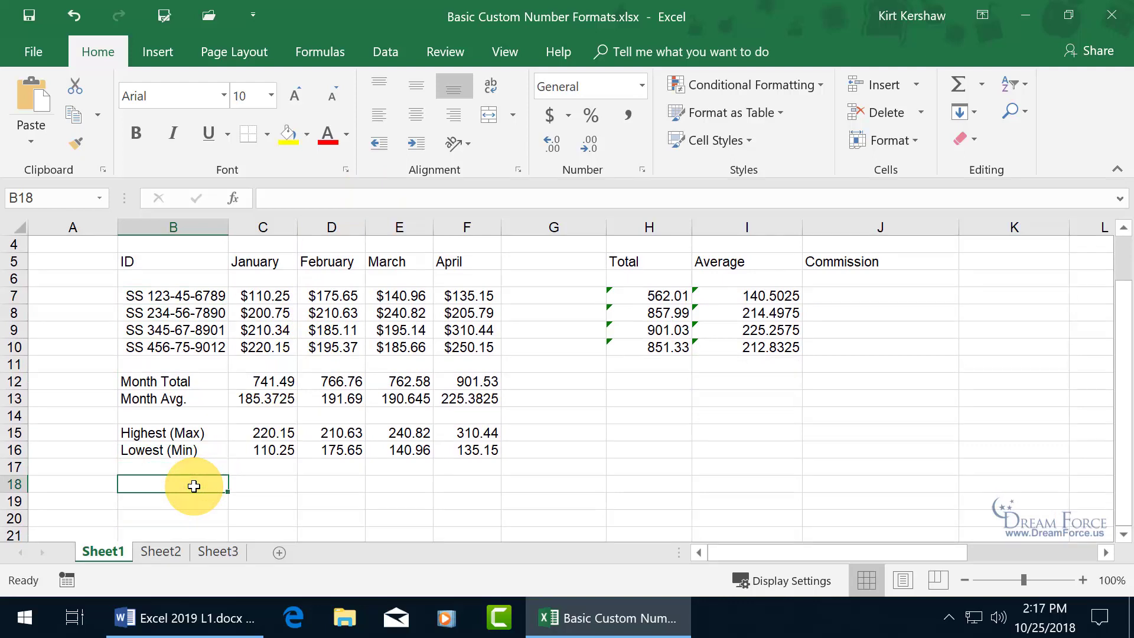
text(554)
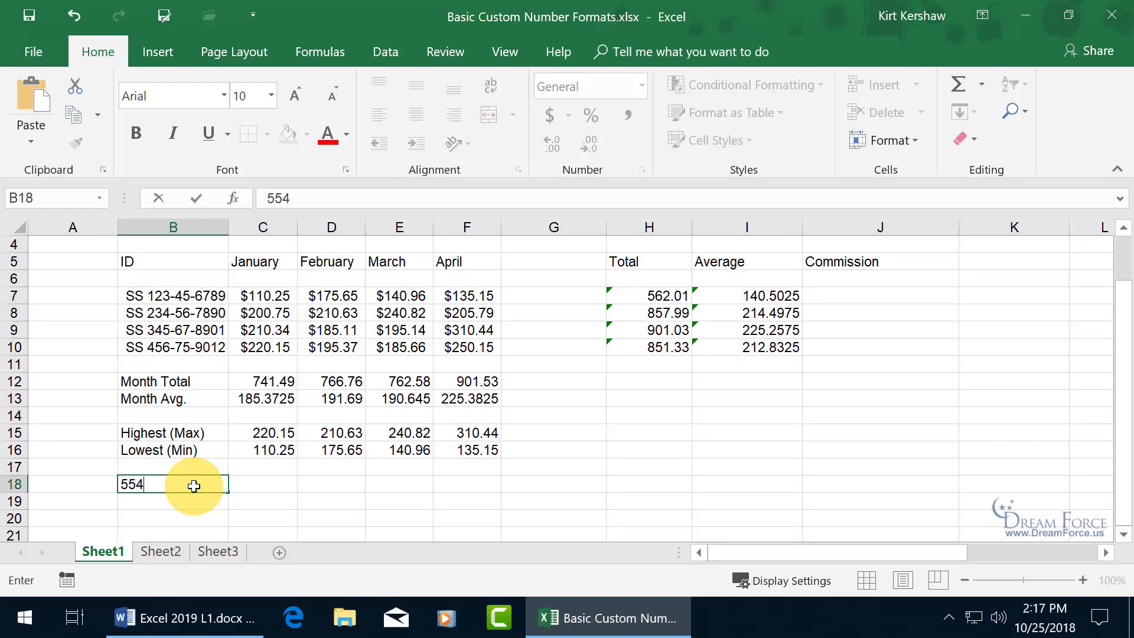
text(156589)
key(Return)
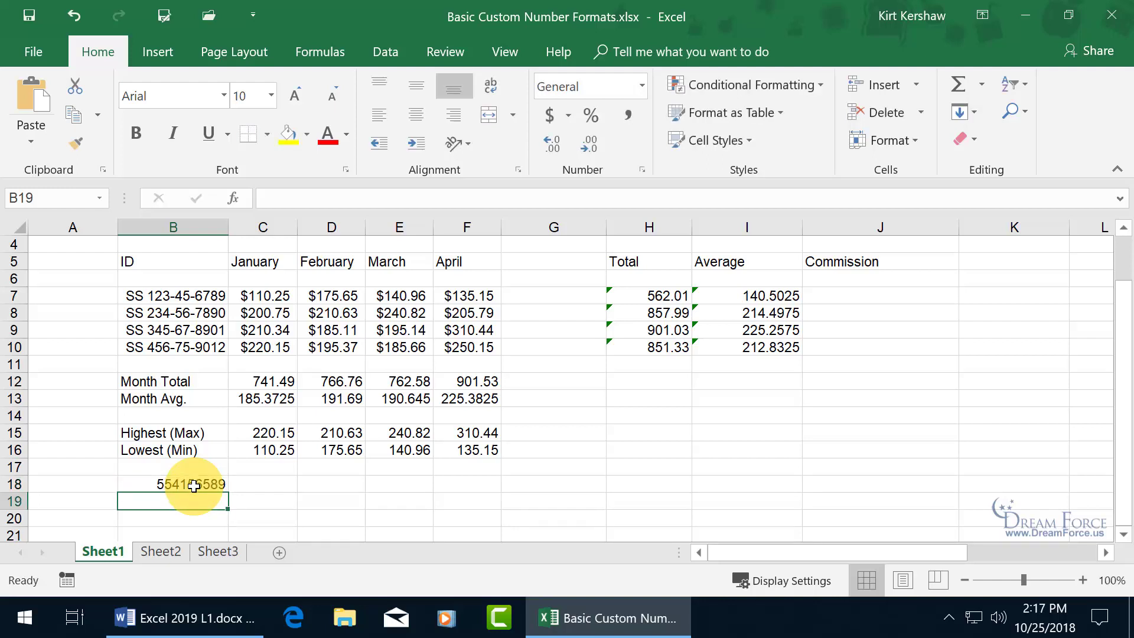
click(206, 348)
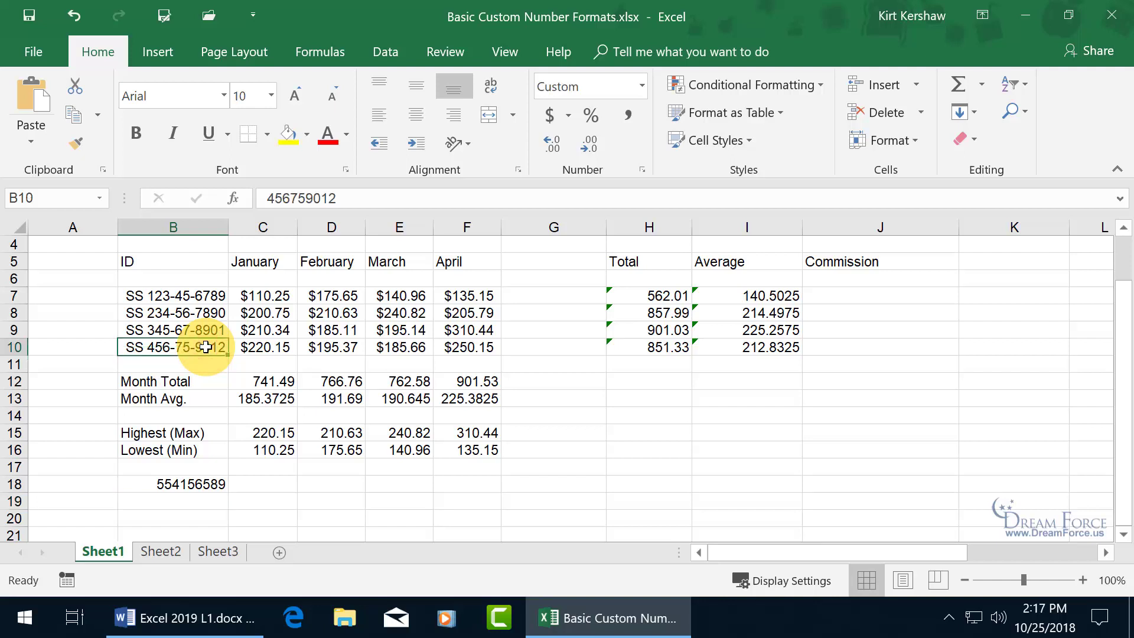
key(ctrl+c)
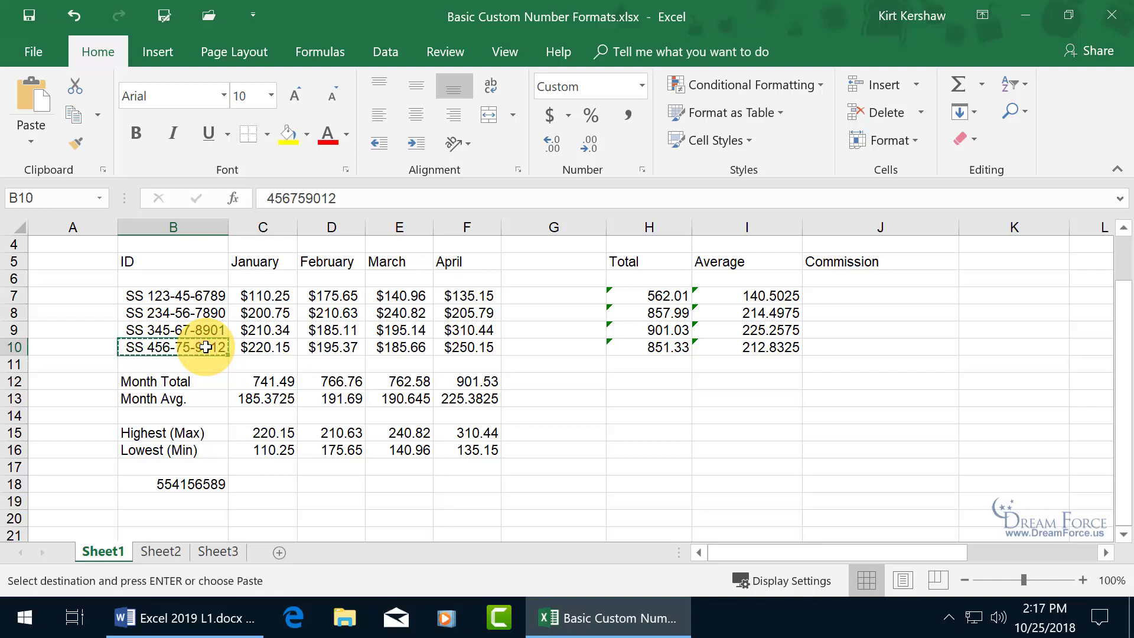
right_click(197, 485)
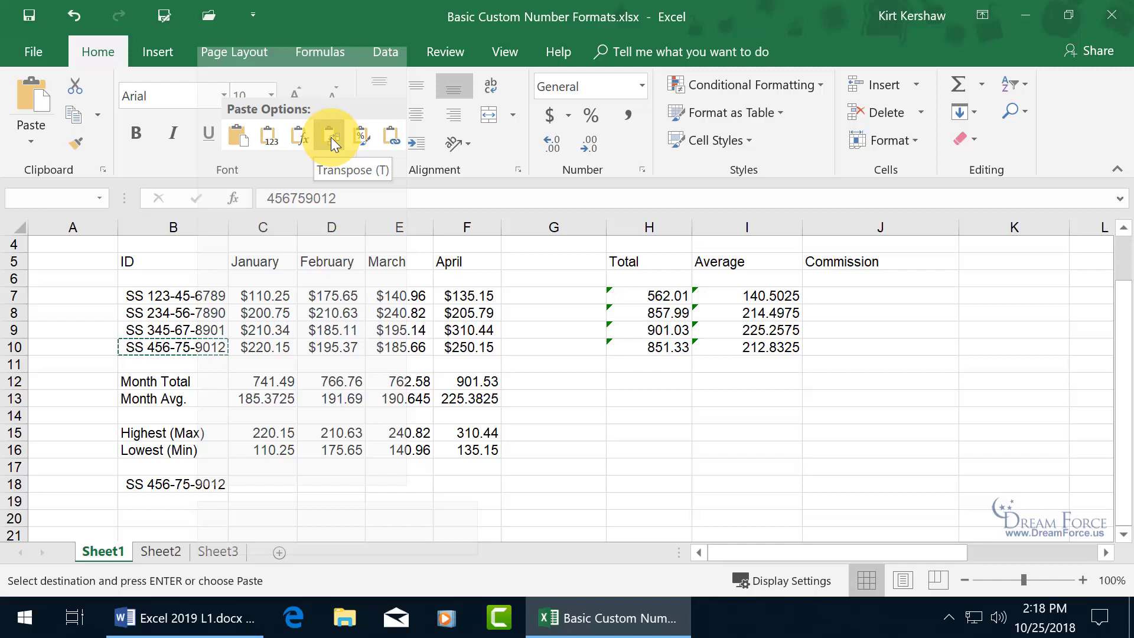
click(362, 136)
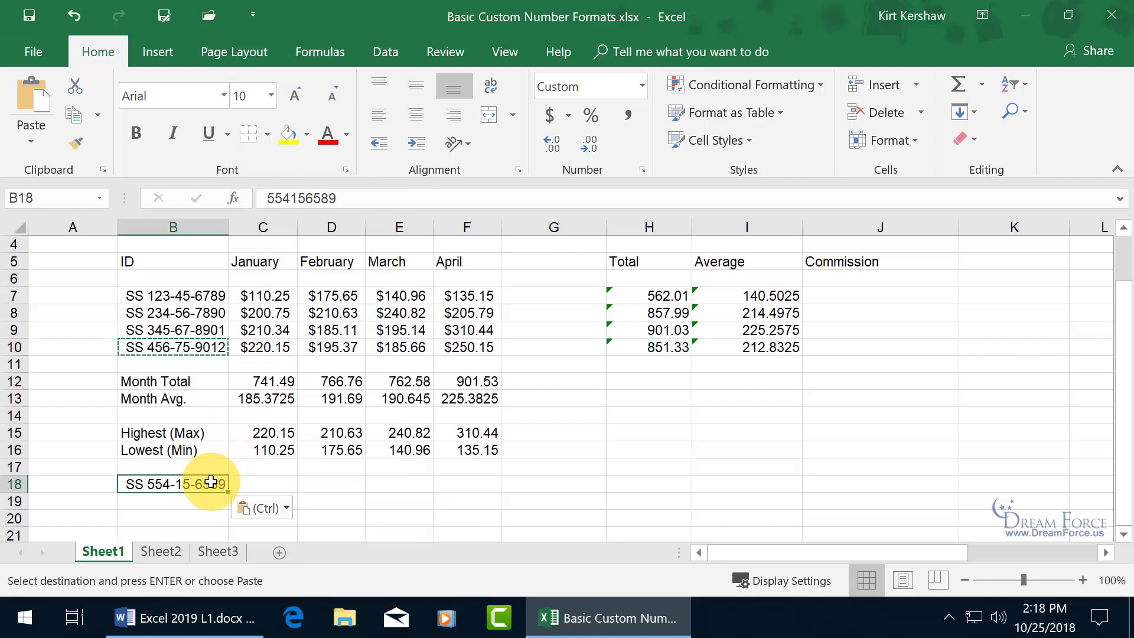
key(Escape)
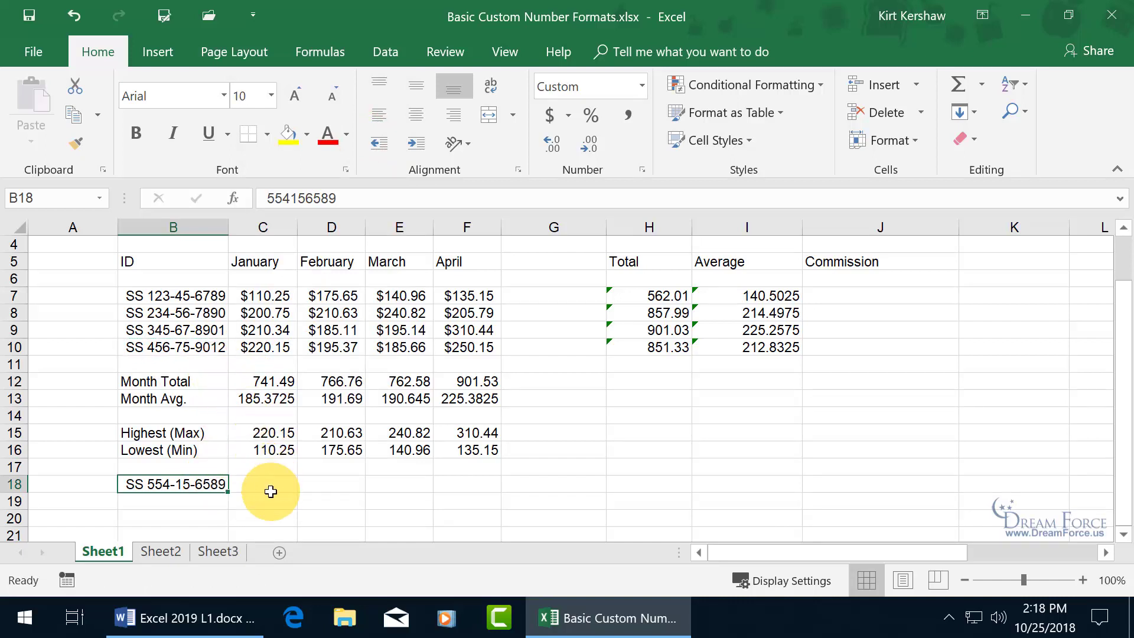
Step: Undo the format paste, then give B18 the saved custom "SS" 000-00-0000 code
click(74, 16)
right_click(185, 486)
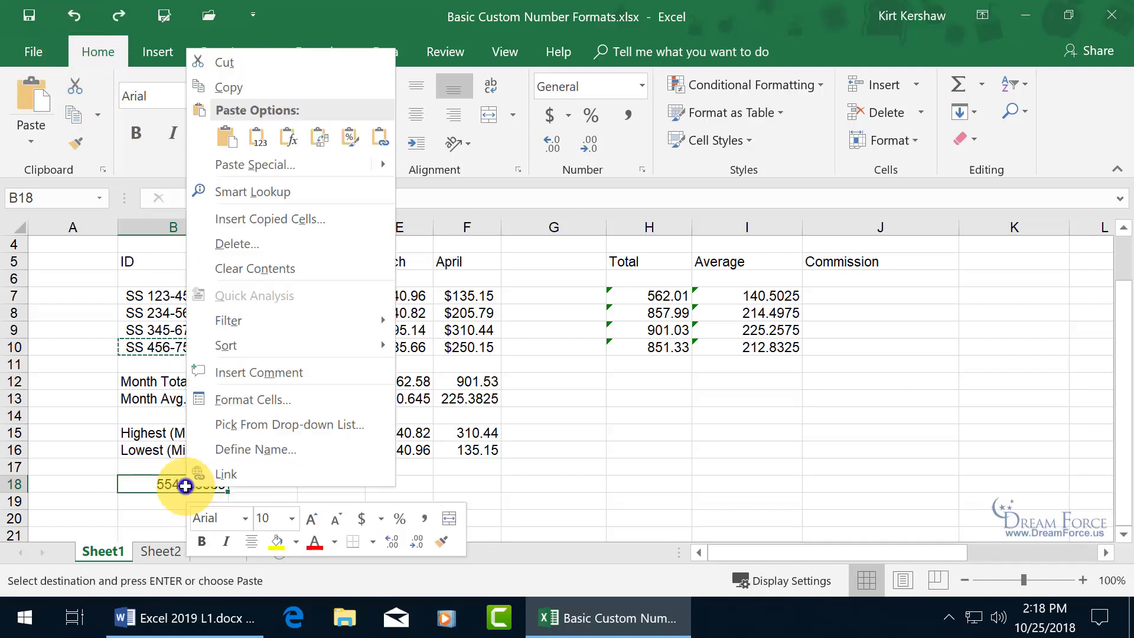
click(280, 401)
drag(229, 81, 398, 29)
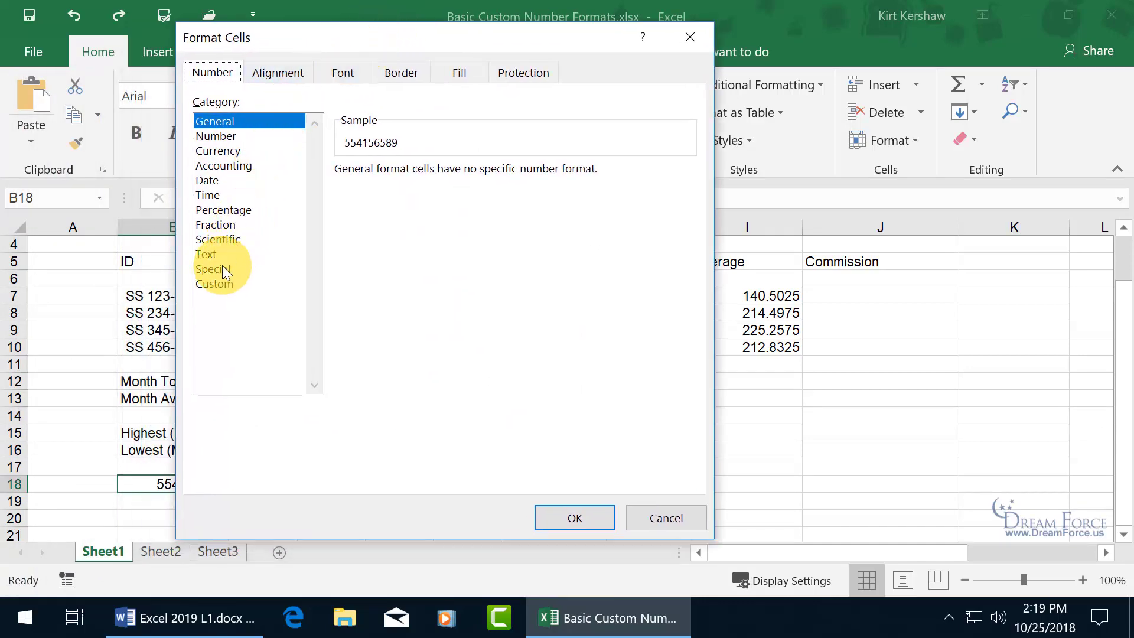
click(219, 284)
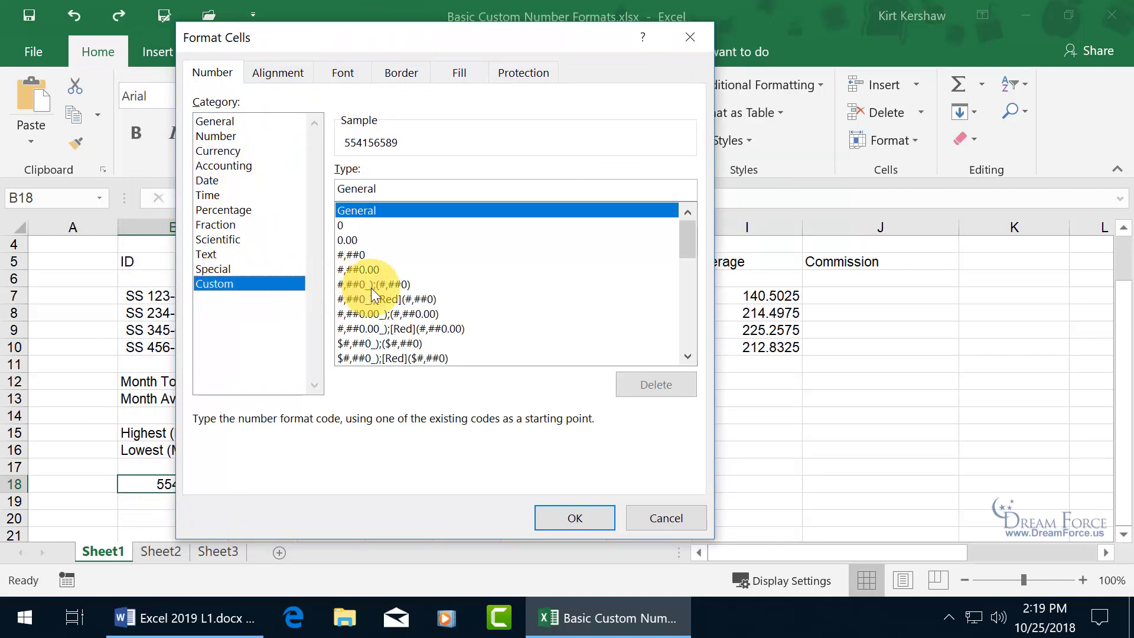
drag(687, 228, 695, 339)
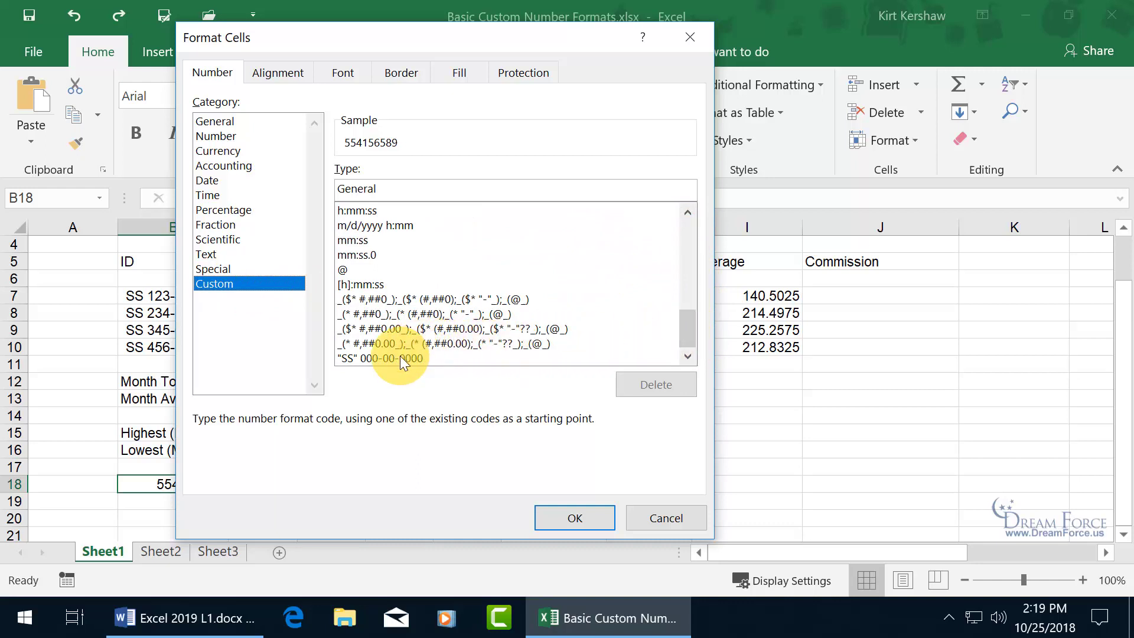
click(365, 358)
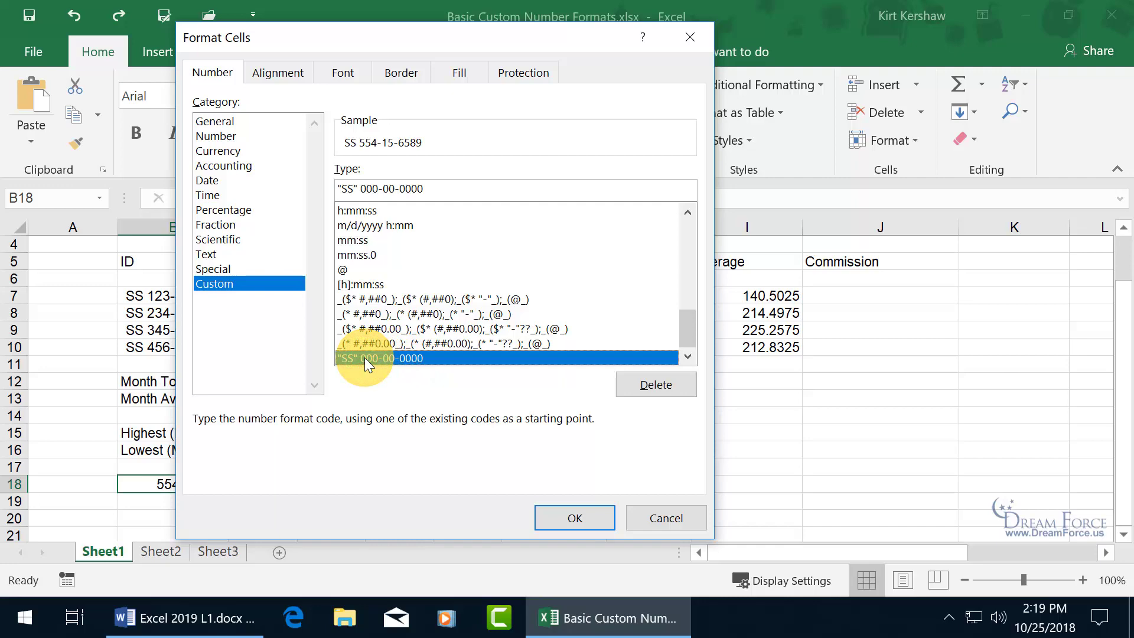
click(571, 519)
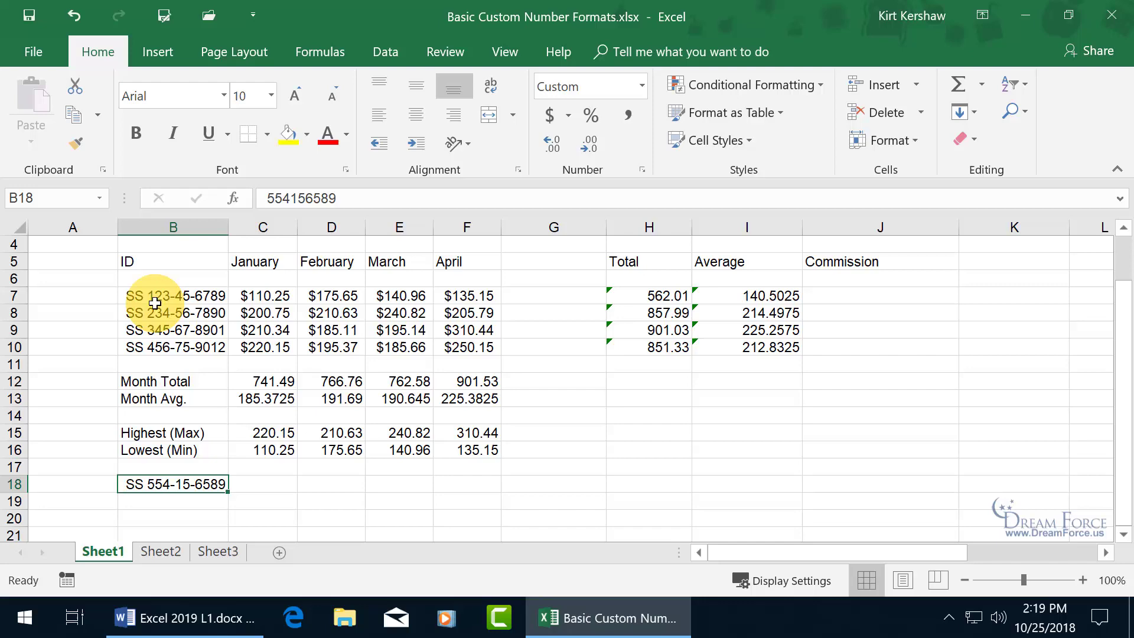
Step: In Find and Replace, set the search format to custom "SS" 000-00-0000 with no text
key(ctrl+f)
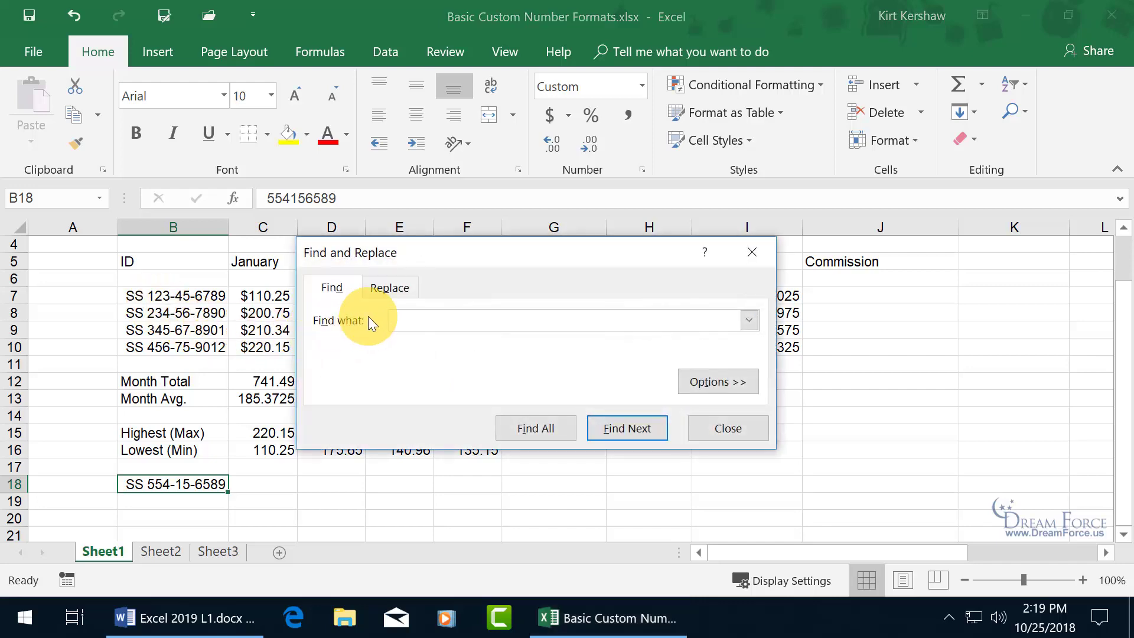
drag(484, 255, 478, 116)
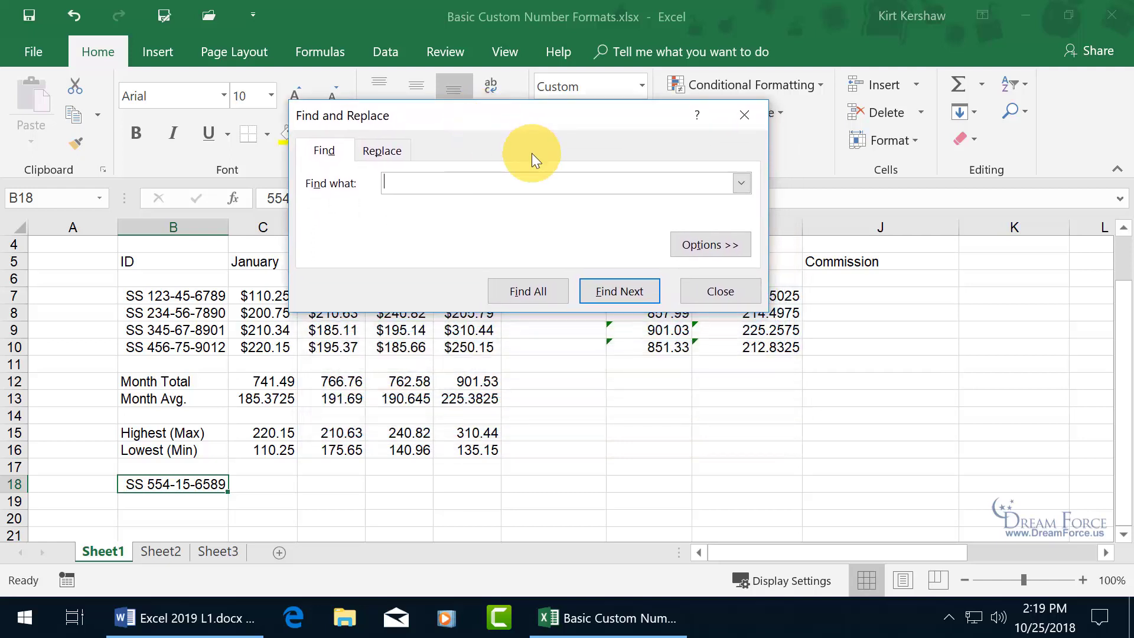
click(704, 242)
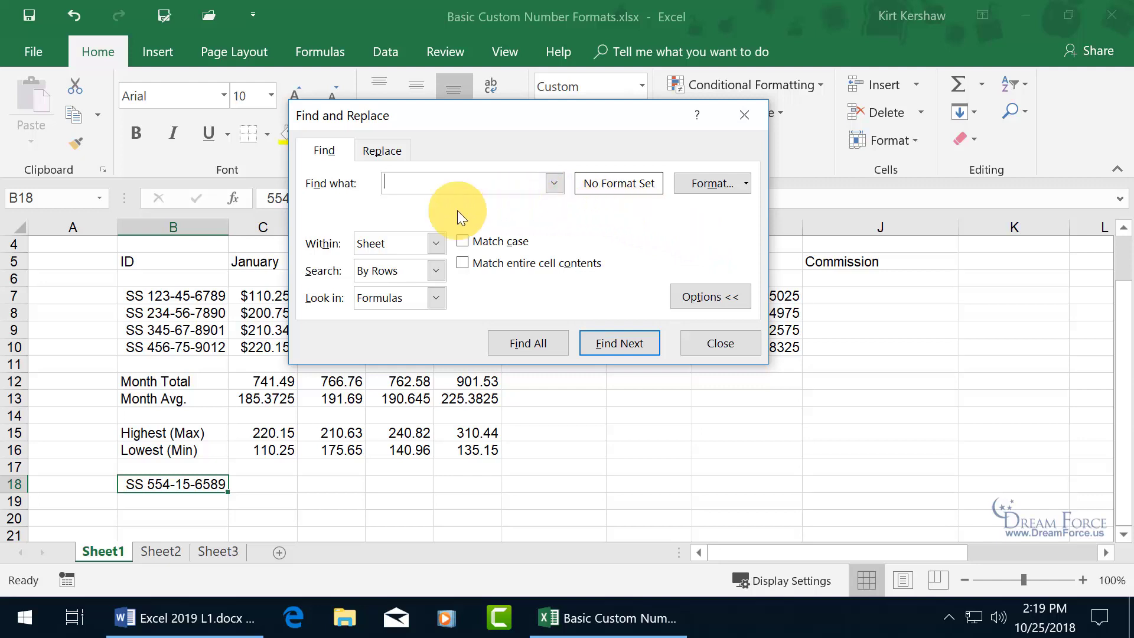
click(747, 185)
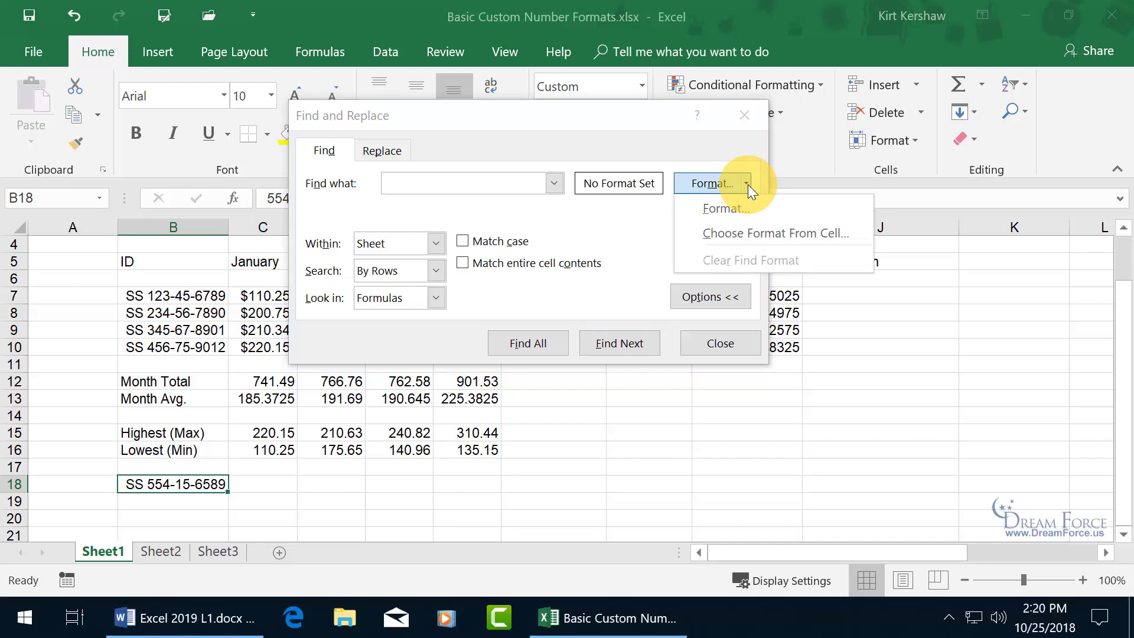
click(725, 209)
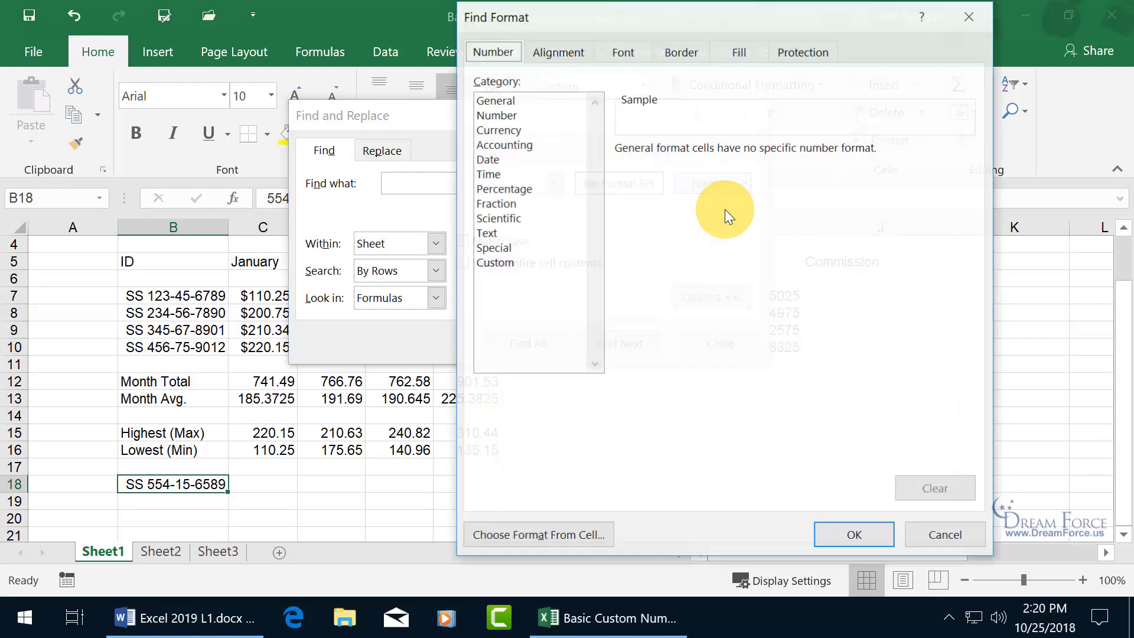
click(507, 262)
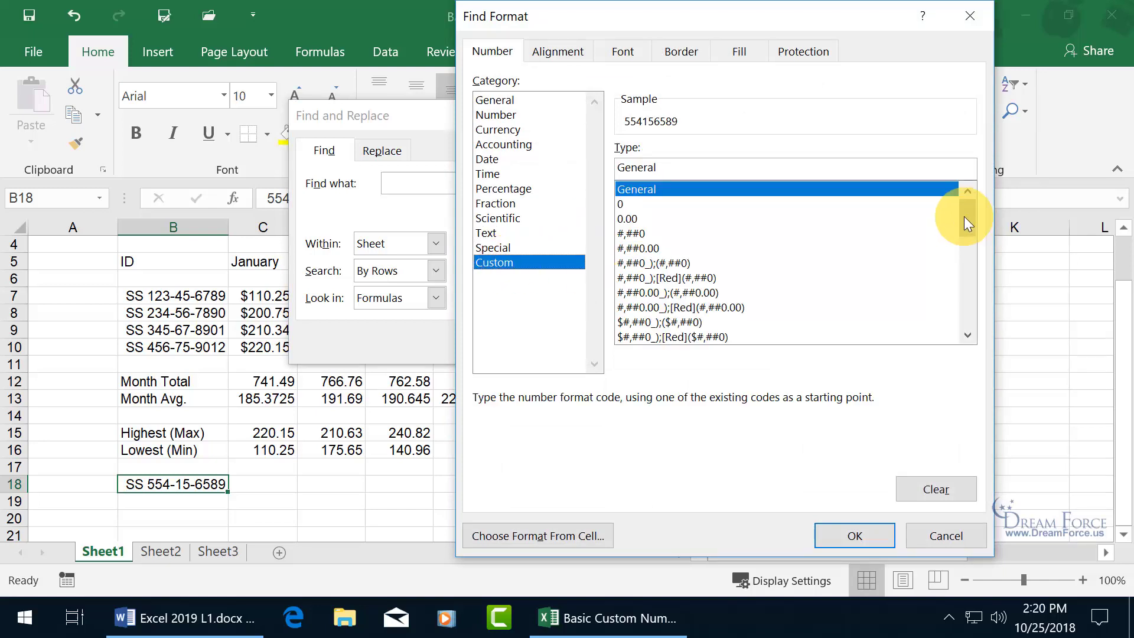
drag(969, 218, 968, 334)
click(689, 338)
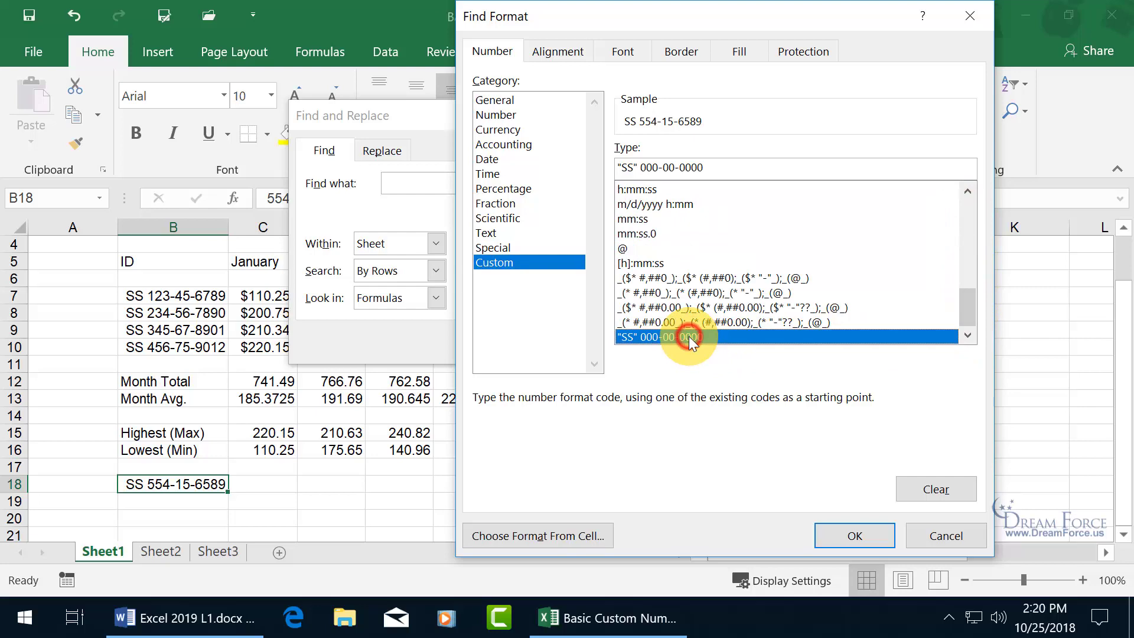
click(854, 535)
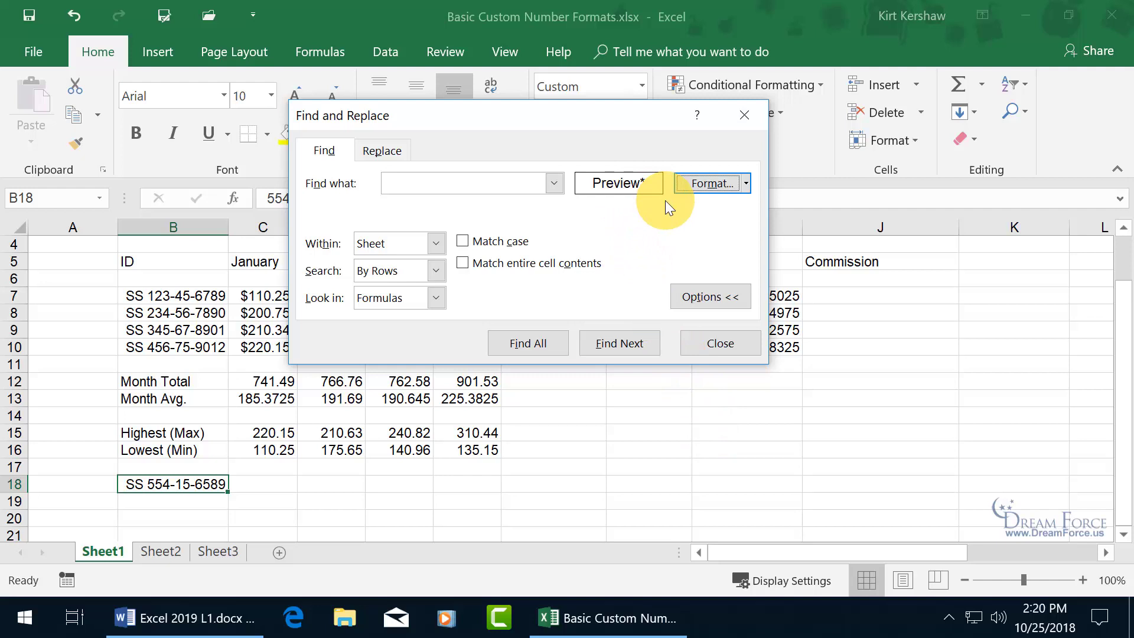
Step: On the Replace tab, set the replacement format to custom "EID" 000-00-0000
click(384, 153)
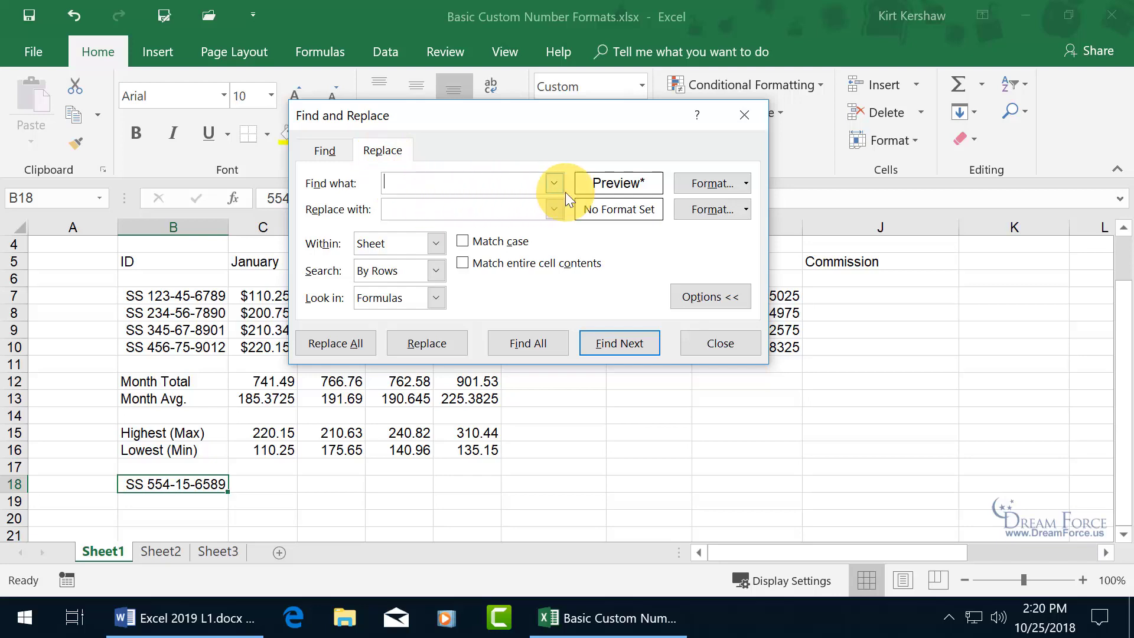
click(726, 213)
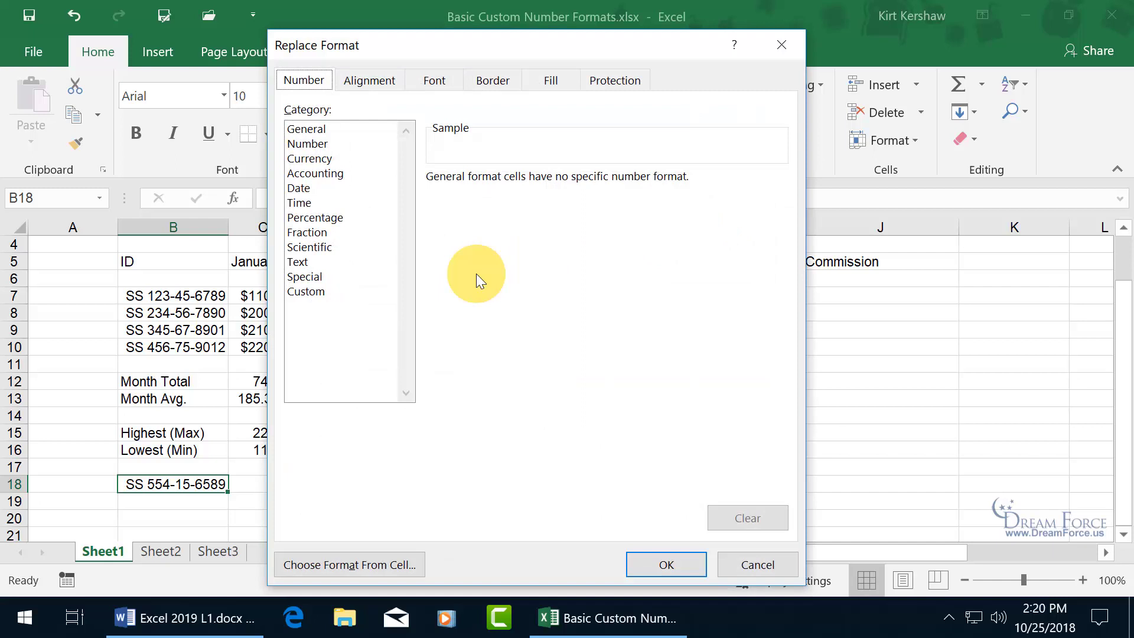
click(314, 294)
drag(776, 283, 738, 369)
click(502, 366)
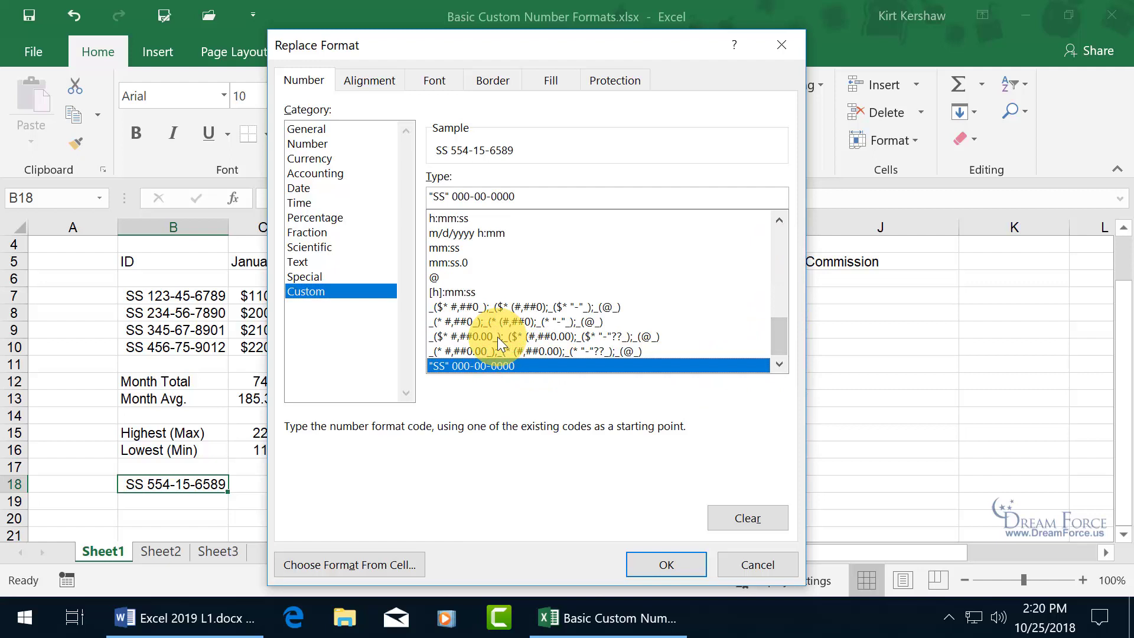
click(439, 196)
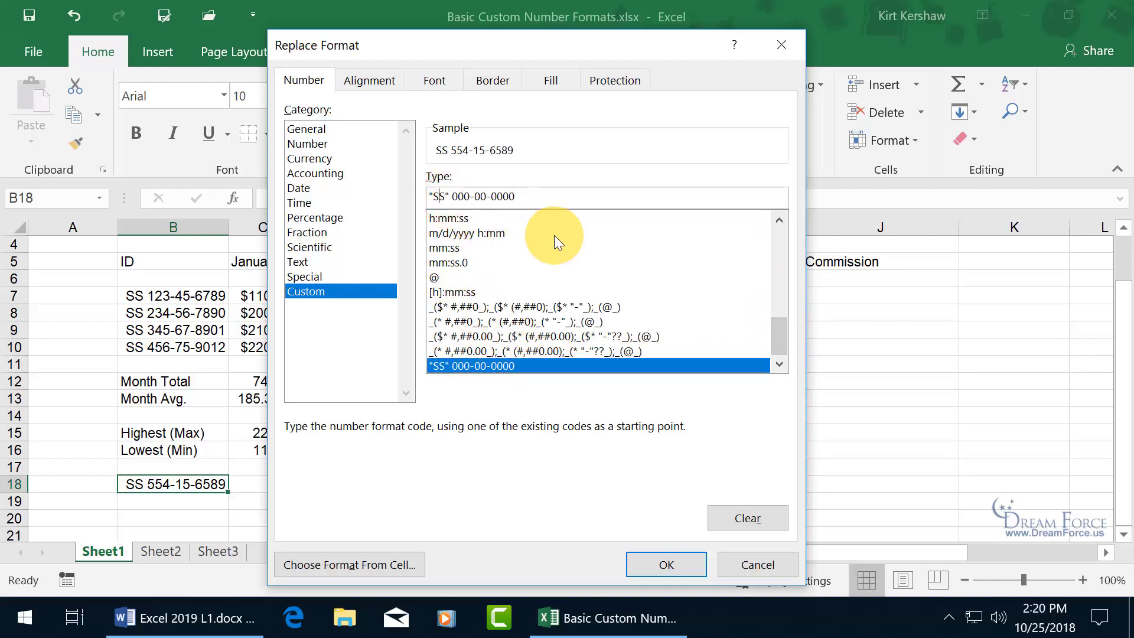
key(BackSpace)
key(Delete)
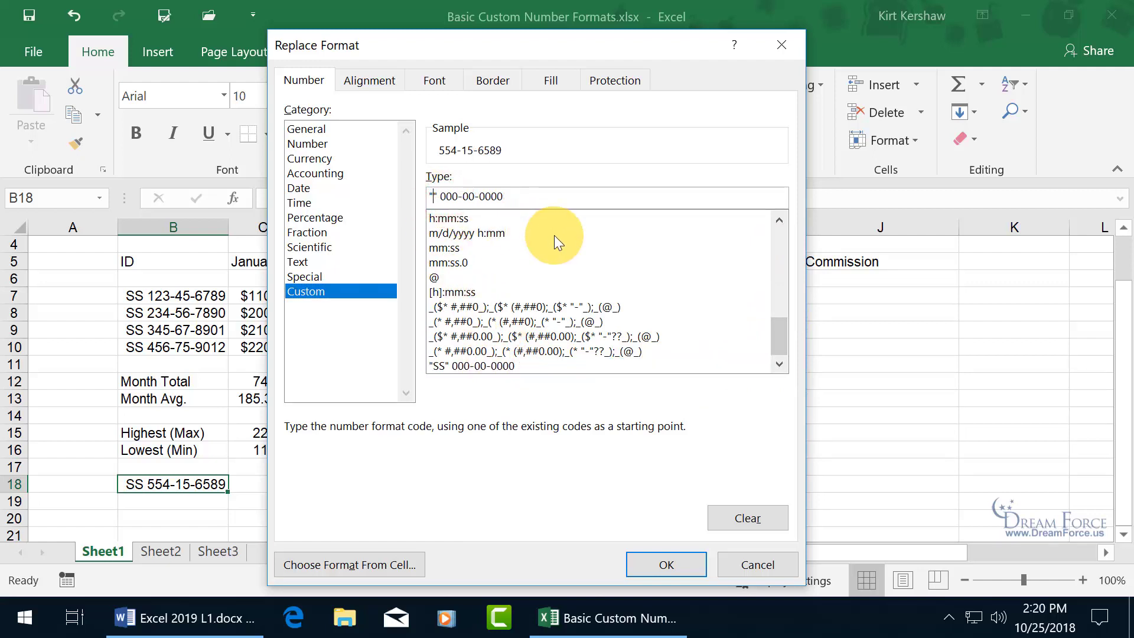
text(EID)
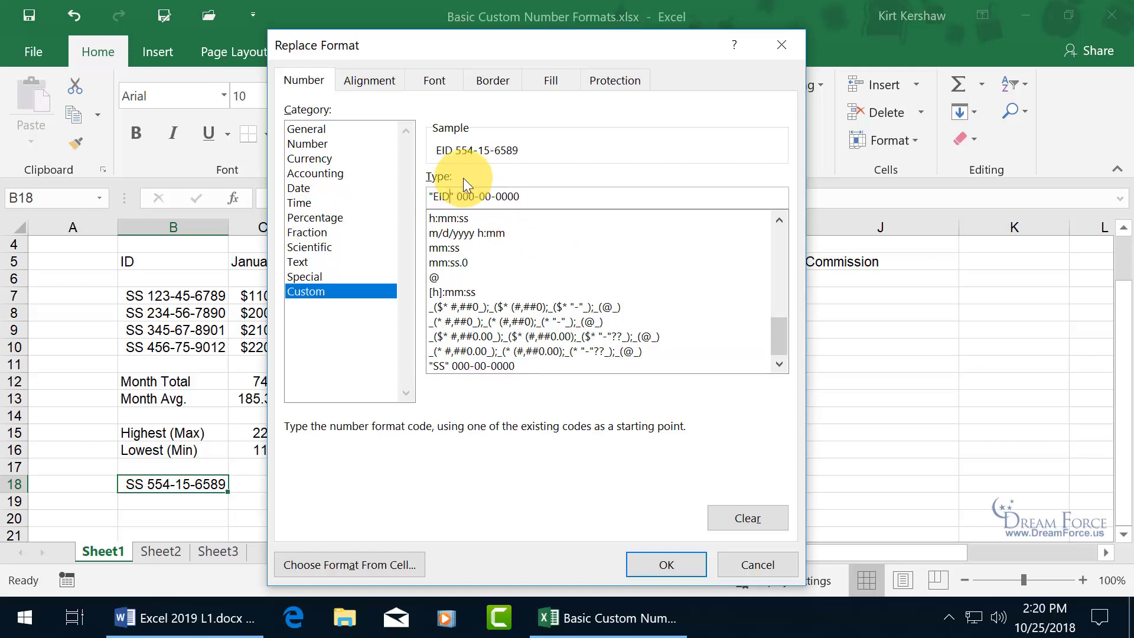
click(642, 560)
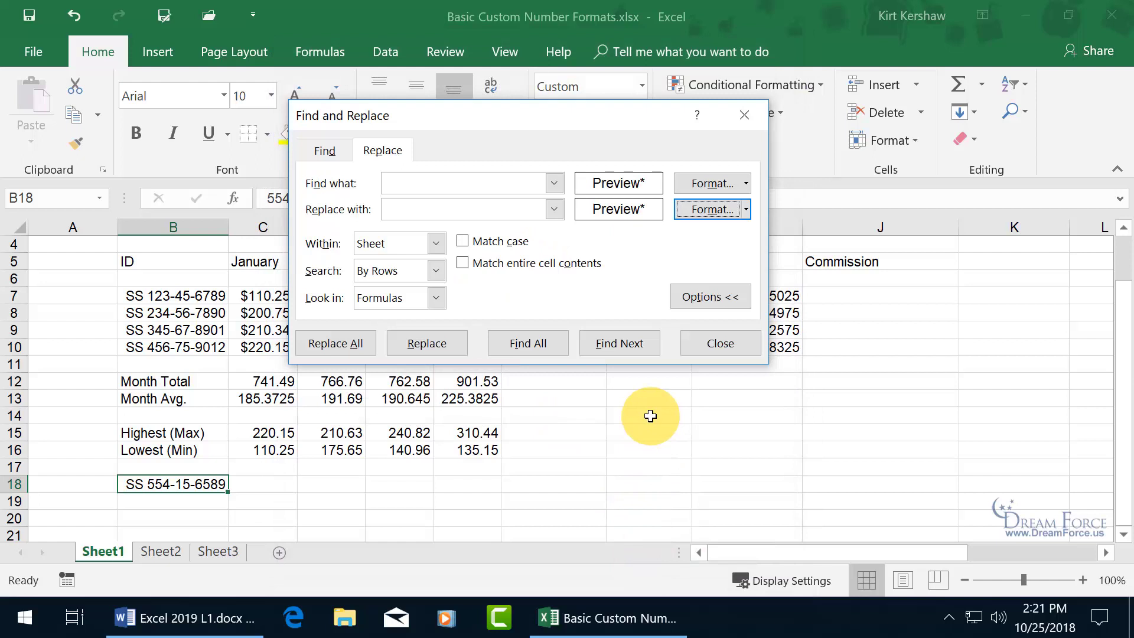
Step: Find the first match, then Replace All, turning 5 SS-formatted IDs into EID
click(609, 345)
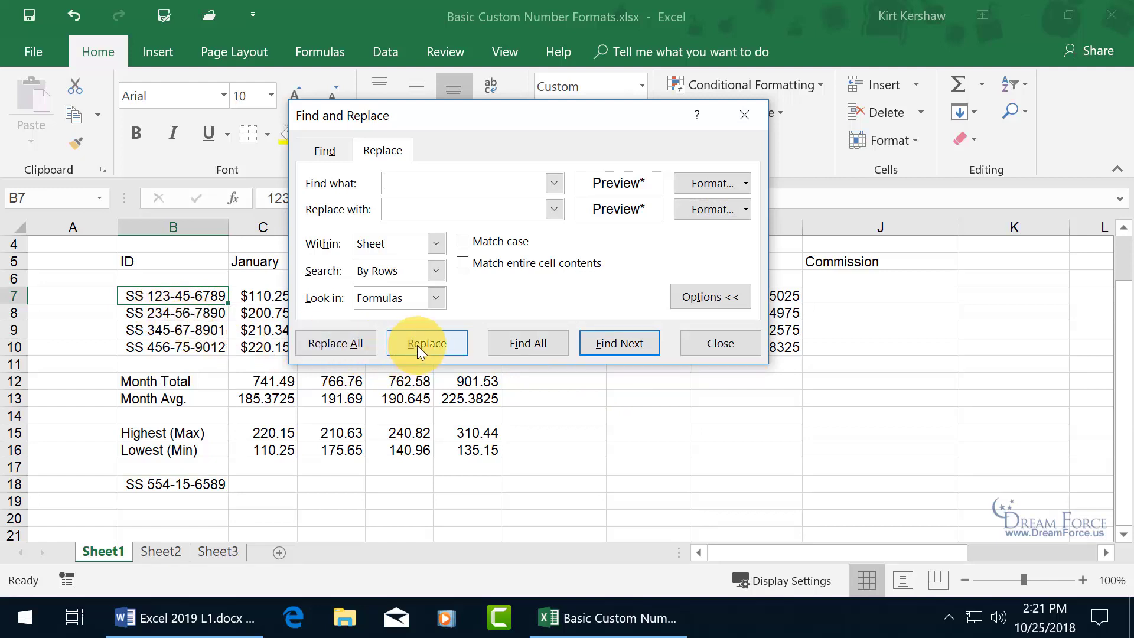
click(356, 342)
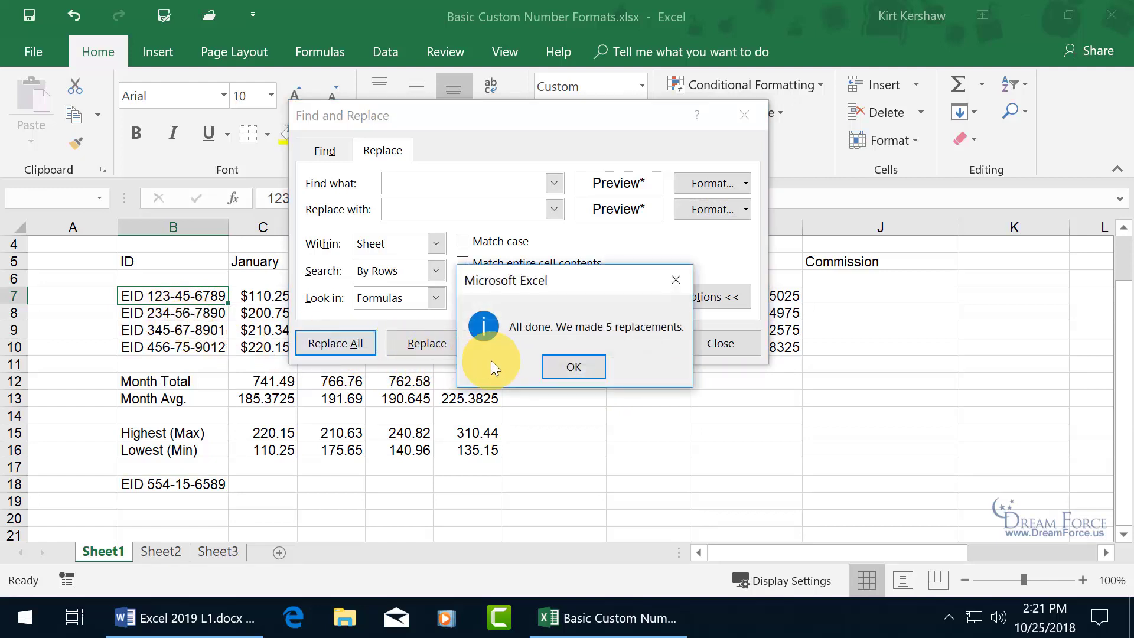
click(583, 368)
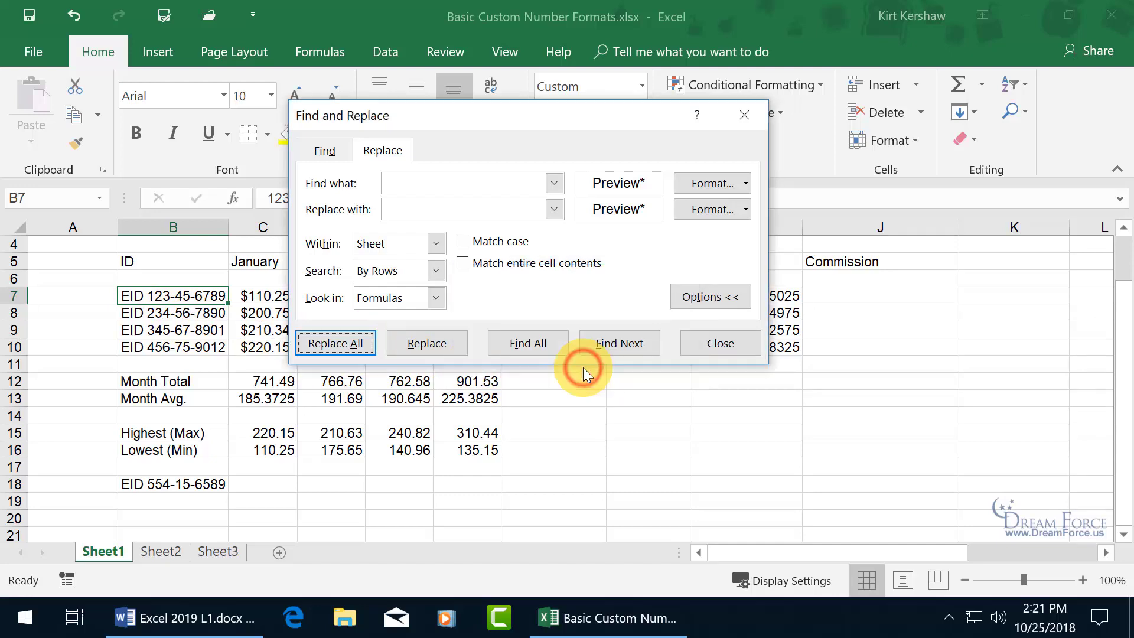